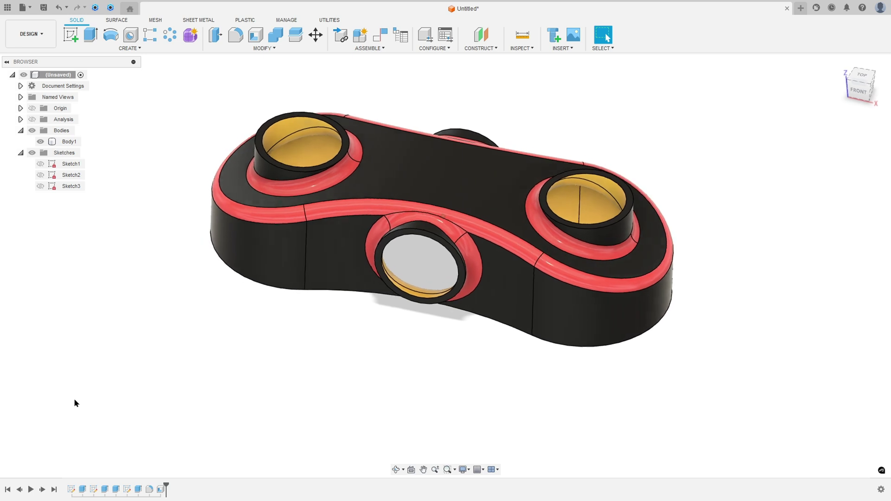
Step: Show the section analysis of the finished part to inspect its hollow interior, and hide it again
{"action": "left_click", "coordinate": [32, 119]}
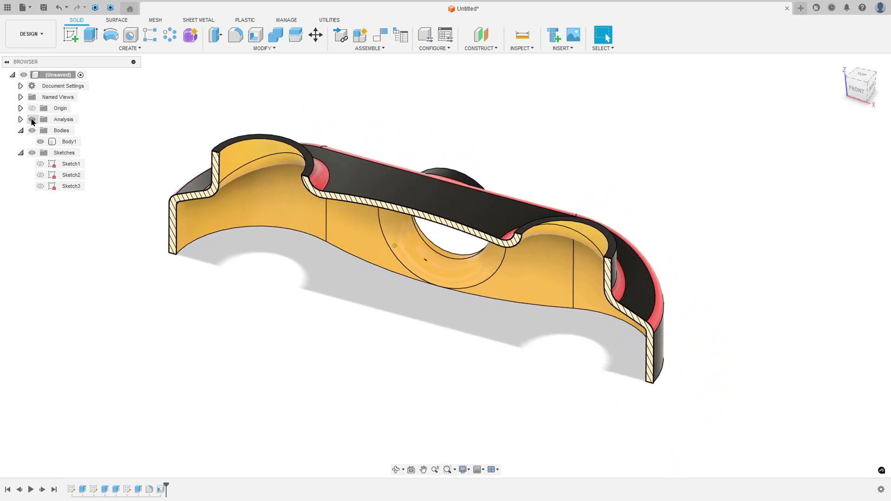
{"action": "left_click", "coordinate": [32, 120]}
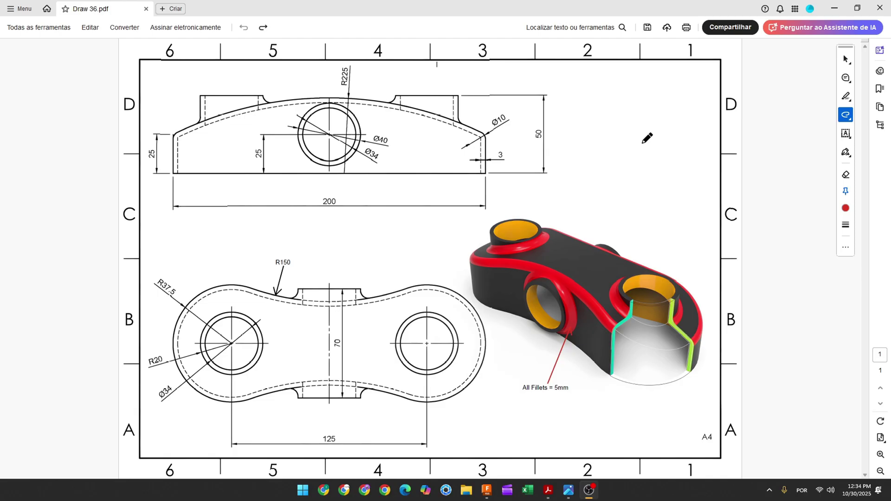
Step: In Draw 36.pdf, draw red direction arrows beside the views, trace the front view's base line and mark its 200 dimension
{"action": "left_click_drag", "start_coordinate": [636, 127], "coordinate": [629, 175]}
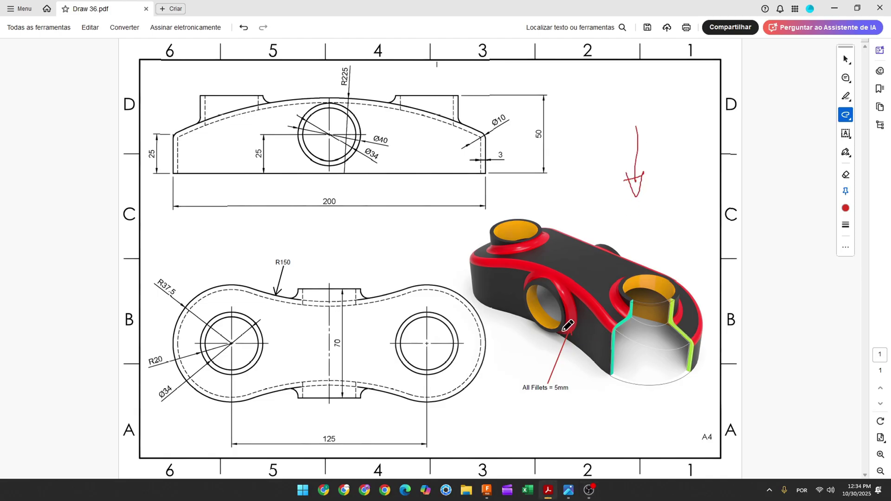
{"action": "mouse_move", "coordinate": [171, 242]}
{"action": "left_mouse_down"}
{"action": "mouse_move", "coordinate": [220, 210]}
{"action": "mouse_move", "coordinate": [230, 220]}
{"action": "left_mouse_up"}
{"action": "scroll", "coordinate": [291, 180], "scroll_direction": "left", "scroll_amount": 1}
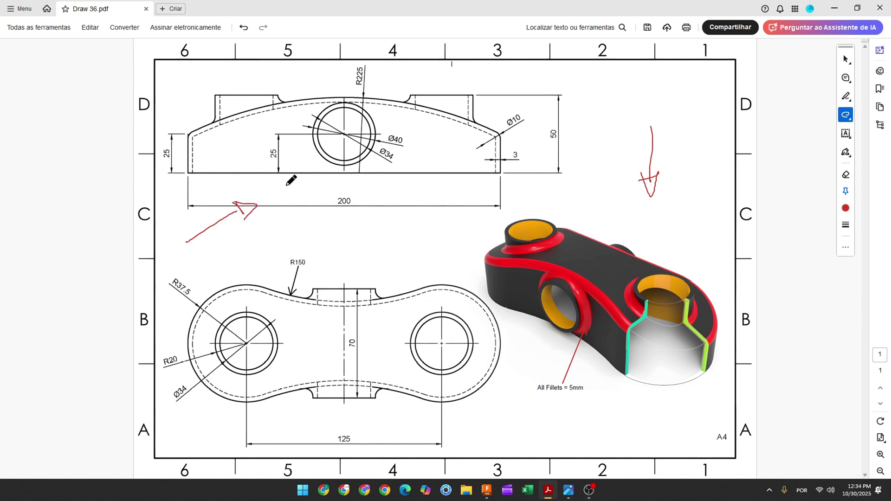
{"action": "left_click", "coordinate": [344, 172]}
{"action": "left_click_drag", "start_coordinate": [206, 173], "coordinate": [505, 174]}
{"action": "left_click_drag", "start_coordinate": [335, 201], "coordinate": [353, 201]}
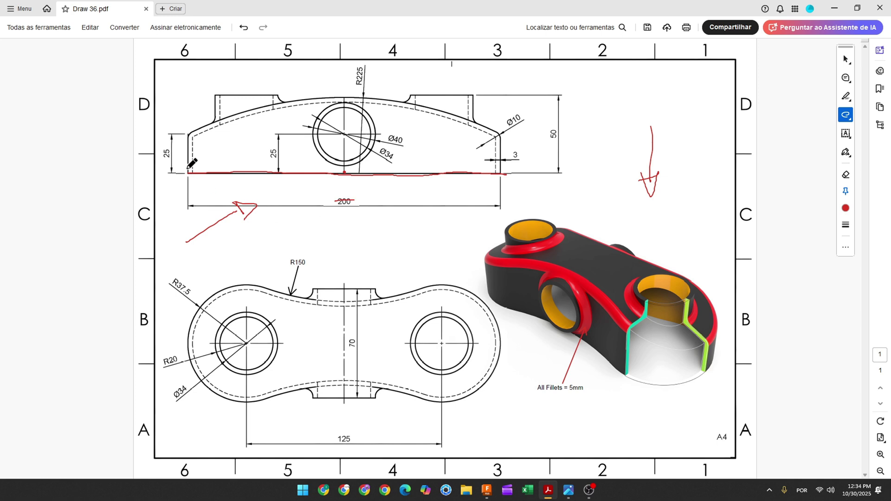
Step: Trace the front view's side edges and top arc in red, and mark the 25 and R225 dimensions and the top view's rounded end
{"action": "left_click_drag", "start_coordinate": [187, 172], "coordinate": [188, 154]}
{"action": "left_click_drag", "start_coordinate": [502, 139], "coordinate": [501, 174]}
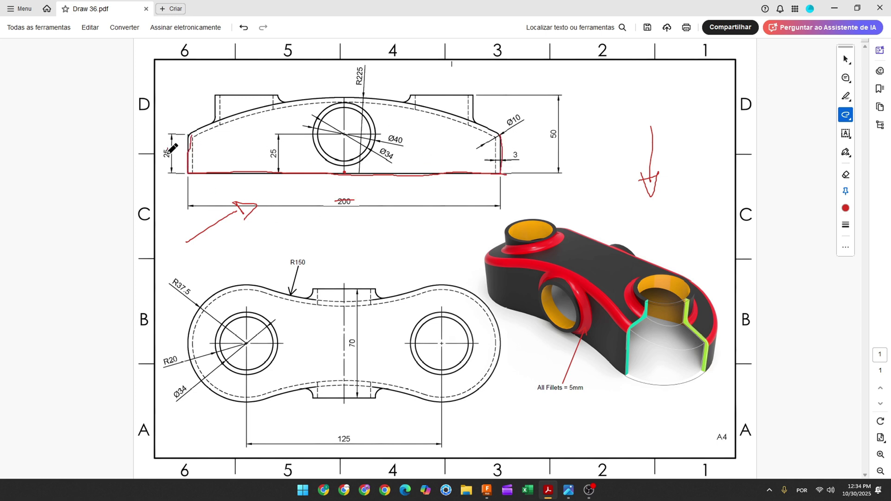
{"action": "mouse_move", "coordinate": [168, 156]}
{"action": "left_mouse_down"}
{"action": "mouse_move", "coordinate": [167, 147]}
{"action": "mouse_move", "coordinate": [282, 103]}
{"action": "mouse_move", "coordinate": [374, 99]}
{"action": "mouse_move", "coordinate": [500, 133]}
{"action": "left_mouse_up"}
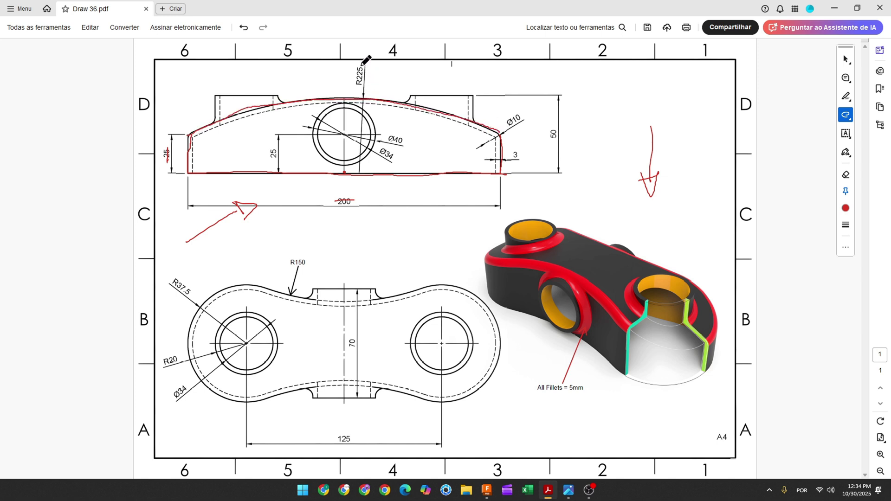
{"action": "left_click_drag", "start_coordinate": [363, 65], "coordinate": [359, 88]}
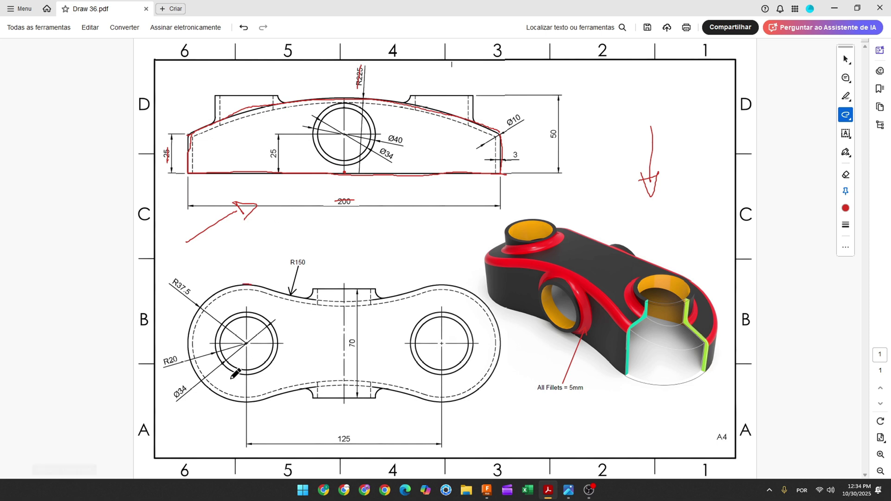
{"action": "left_click_drag", "start_coordinate": [244, 405], "coordinate": [250, 405]}
{"action": "left_click_drag", "start_coordinate": [190, 274], "coordinate": [195, 273]}
Step: Switch to Fusion, start a sketch on the front XZ plane and draw a 200 mm line along the horizontal axis
{"action": "left_click", "coordinate": [487, 491]}
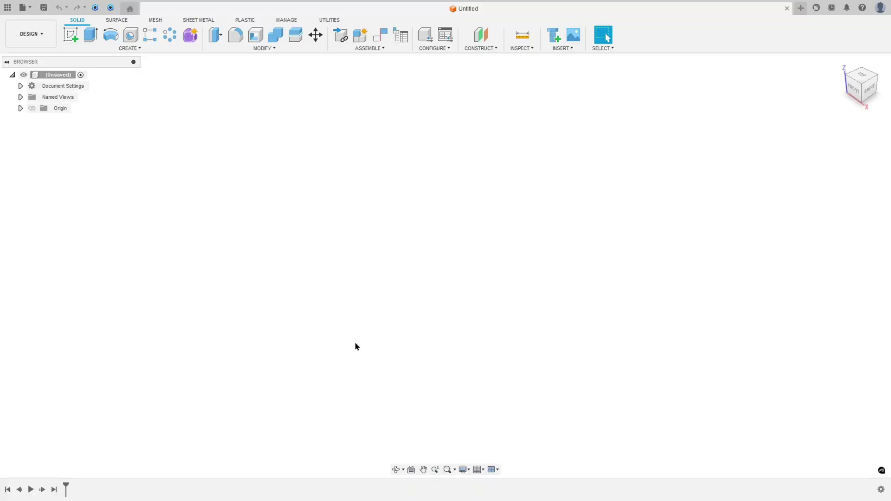
{"action": "left_click", "coordinate": [70, 35]}
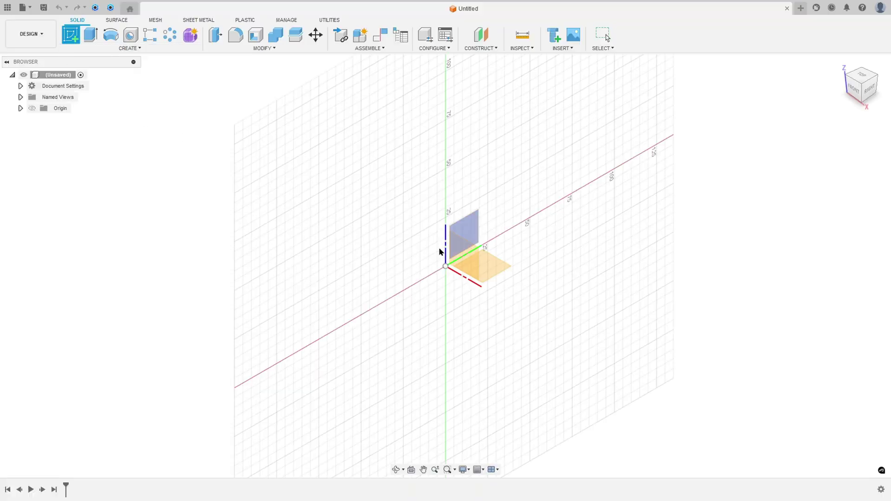
{"action": "left_click", "coordinate": [470, 252]}
{"action": "key", "text": "l"}
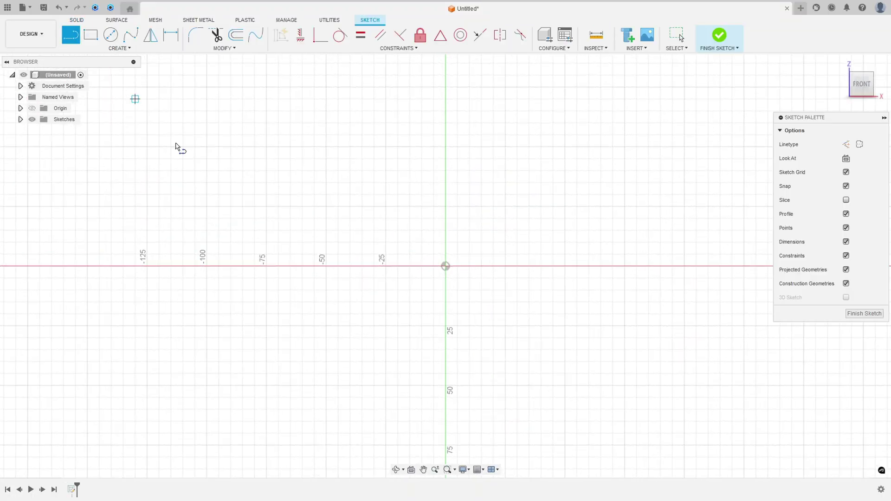
{"action": "left_click", "coordinate": [207, 266]}
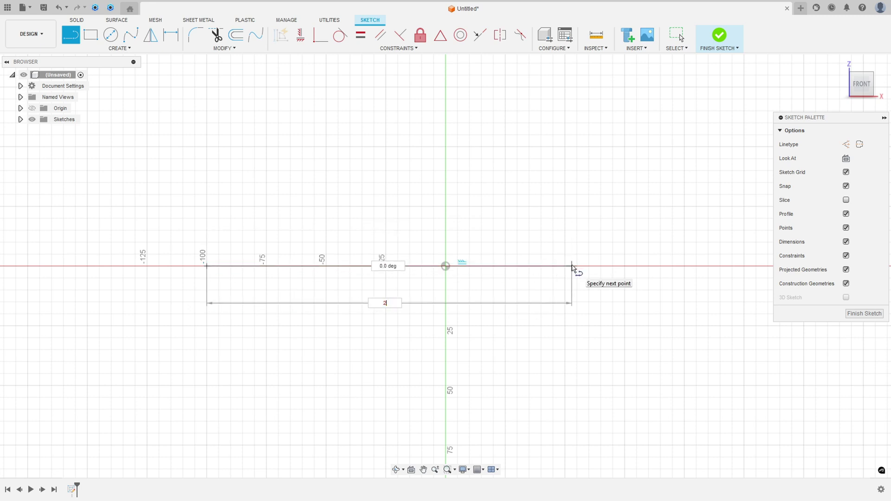
{"action": "type", "text": "200"}
{"action": "key", "text": "Return"}
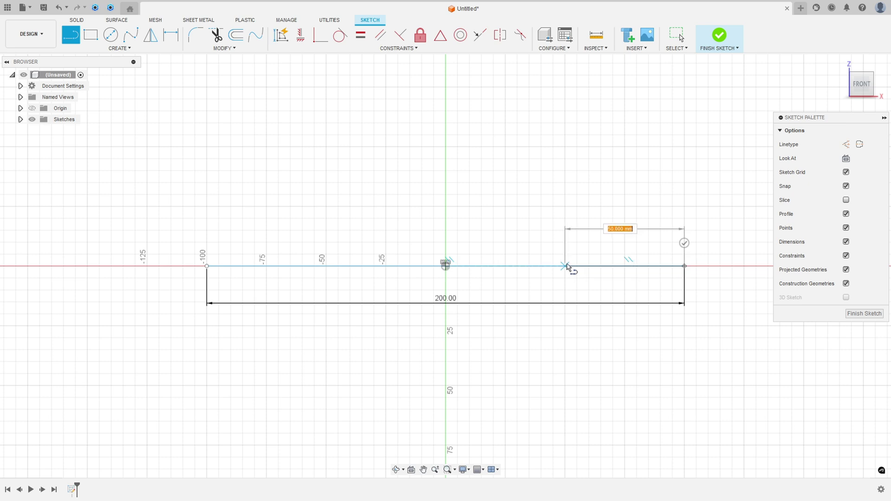
{"action": "key", "text": "Escape"}
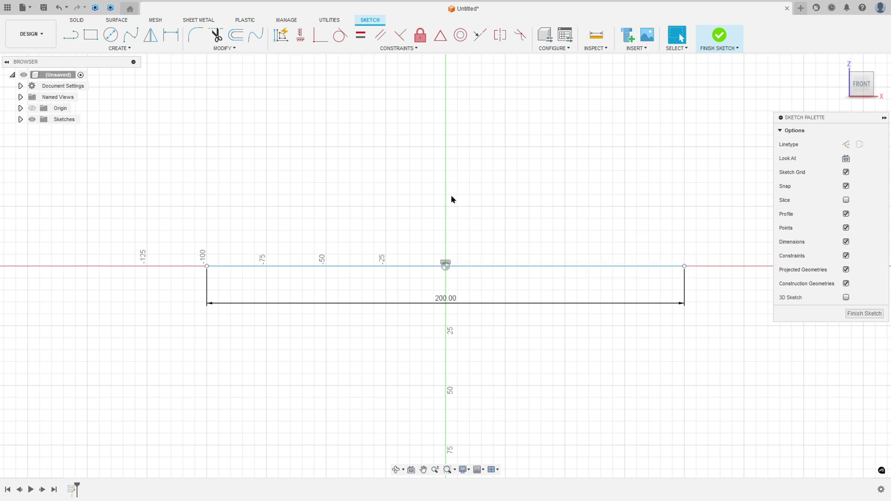
Step: Constrain the midpoint of the 200 mm line to the sketch origin
{"action": "left_click", "coordinate": [440, 35]}
{"action": "left_click", "coordinate": [490, 266]}
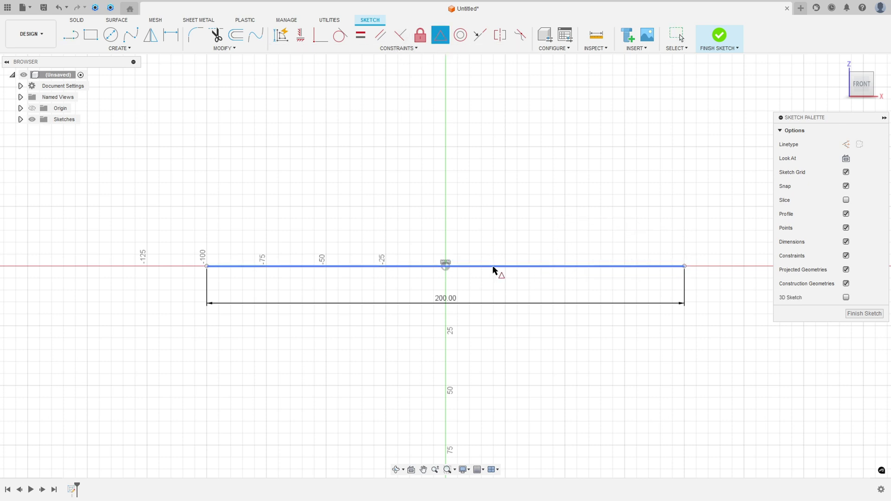
{"action": "left_click", "coordinate": [446, 266]}
{"action": "key", "text": "Escape"}
Step: Draw a vertical line about 25 mm long upward from the base line's negative-X end
{"action": "left_click", "coordinate": [70, 35]}
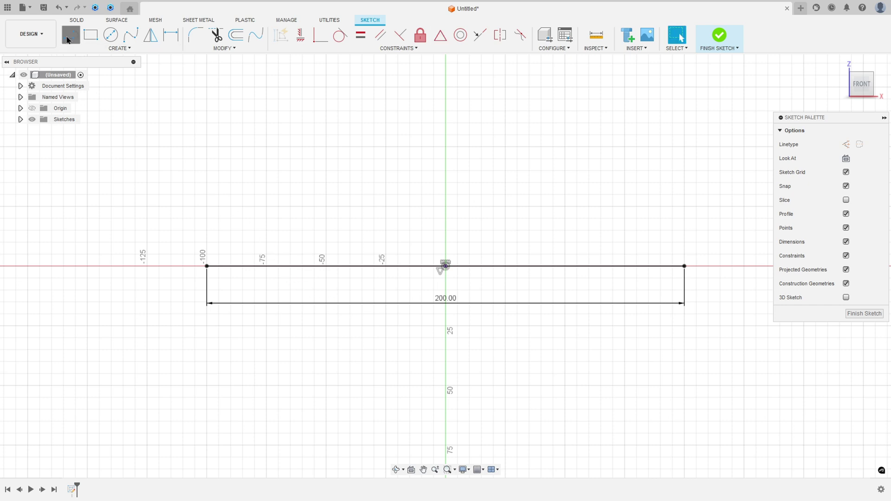
{"action": "left_click", "coordinate": [207, 266]}
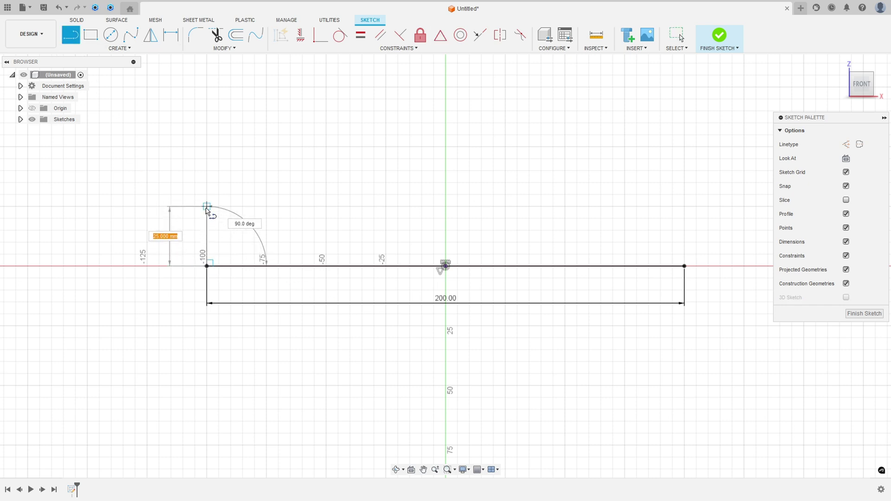
{"action": "left_click", "coordinate": [207, 206]}
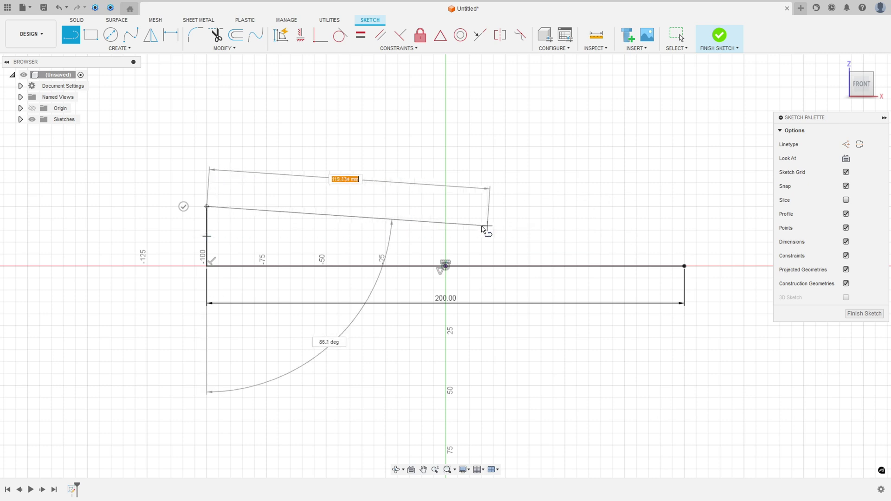
{"action": "key", "text": "Escape"}
Step: Draw a 25 mm vertical line upward from the base line's positive-X end
{"action": "key", "text": "l"}
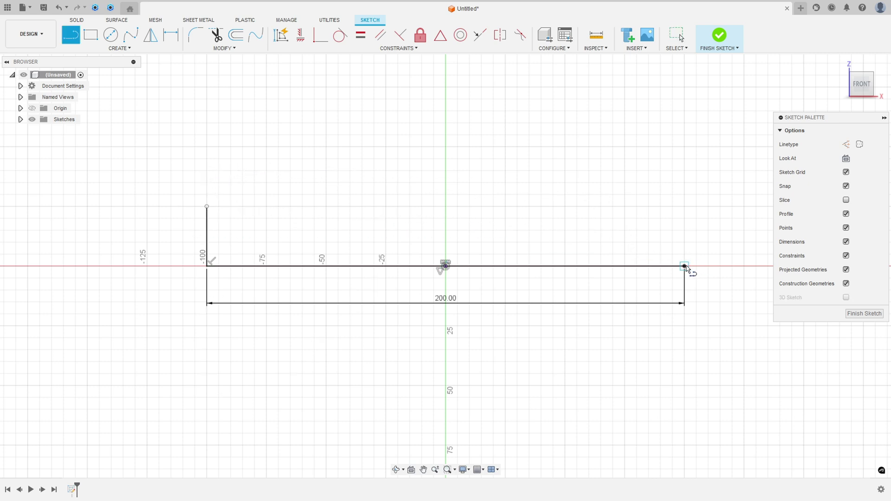
{"action": "left_click", "coordinate": [685, 266]}
{"action": "type", "text": "25"}
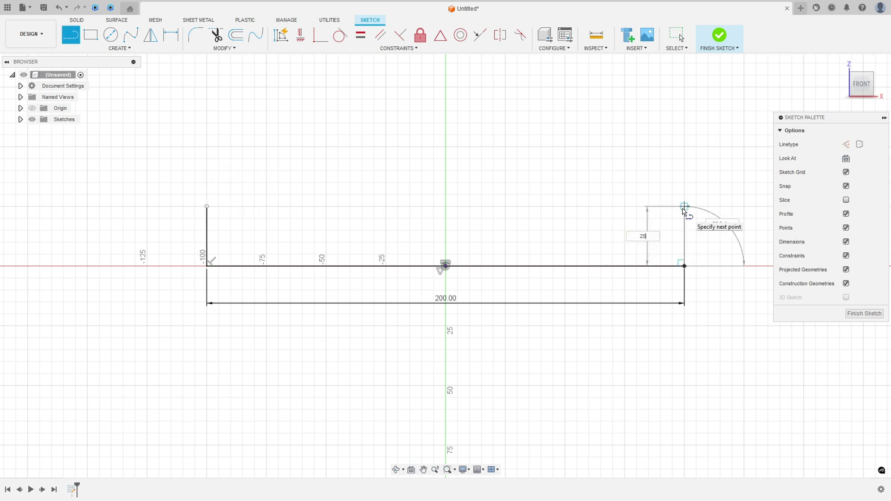
{"action": "key", "text": "Return"}
{"action": "key", "text": "Escape"}
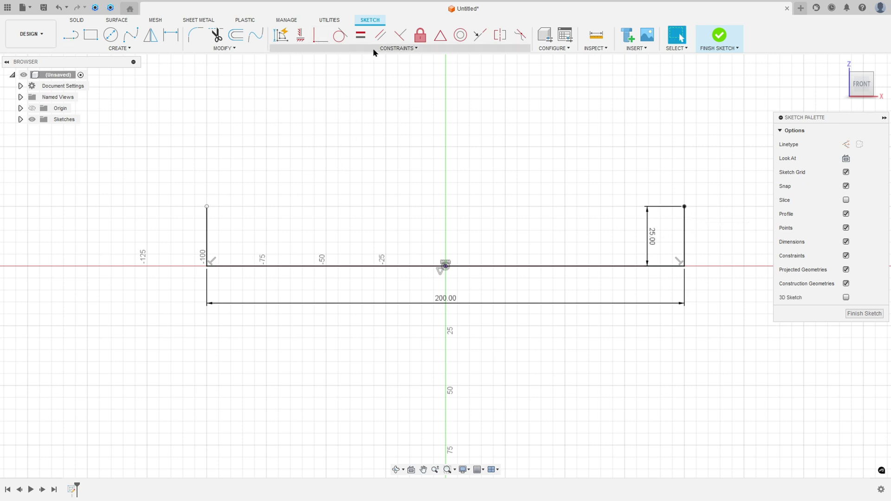
Step: Align the upper endpoints of the two vertical lines with a horizontal constraint and move the 25 mm dimension outside the profile
{"action": "left_click", "coordinate": [300, 35]}
{"action": "left_click", "coordinate": [207, 206]}
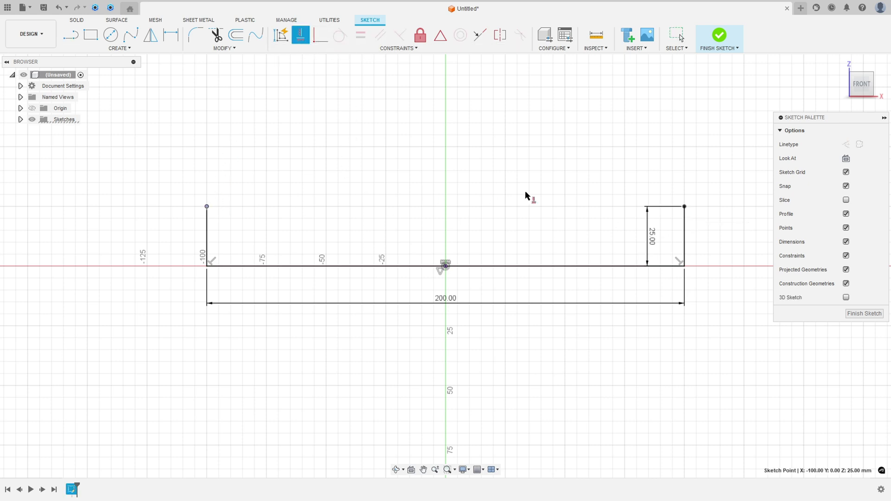
{"action": "left_click", "coordinate": [684, 207]}
{"action": "key", "text": "Escape"}
{"action": "left_click_drag", "start_coordinate": [651, 235], "coordinate": [731, 234]}
Step: Close the profile with an upward-bulging 3-point arc of about 190 mm radius between the upper ends of the vertical lines
{"action": "left_click", "coordinate": [120, 48]}
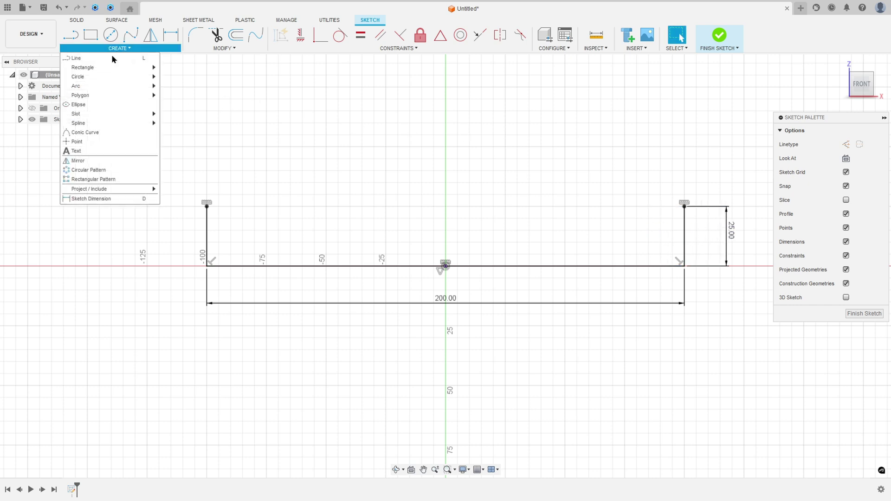
{"action": "mouse_move", "coordinate": [139, 90]}
{"action": "left_click", "coordinate": [176, 86]}
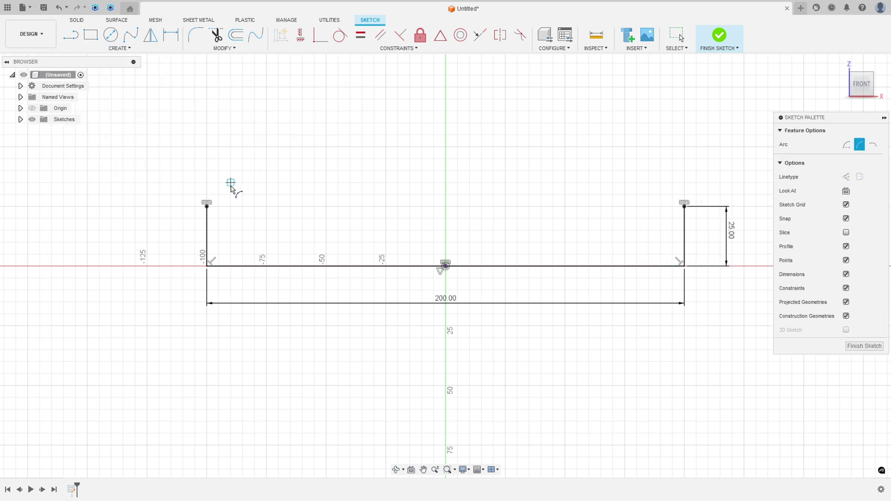
{"action": "left_click", "coordinate": [207, 207]}
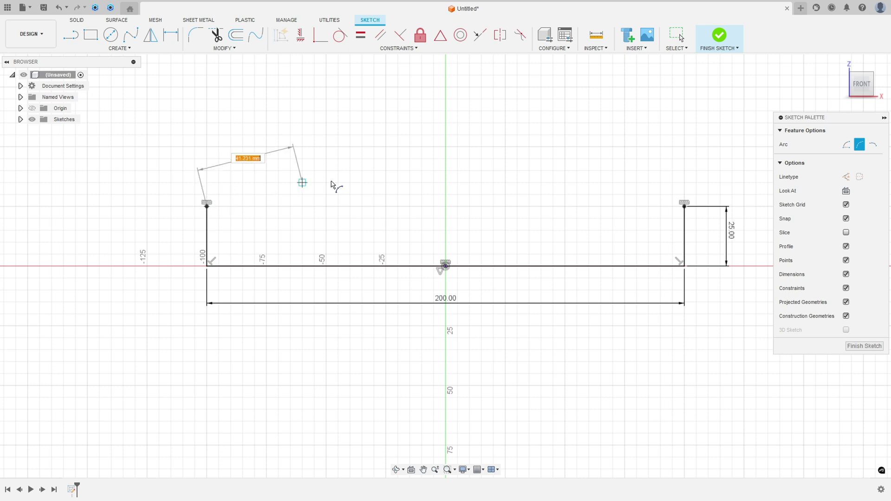
{"action": "left_click", "coordinate": [684, 207]}
{"action": "left_click", "coordinate": [437, 139]}
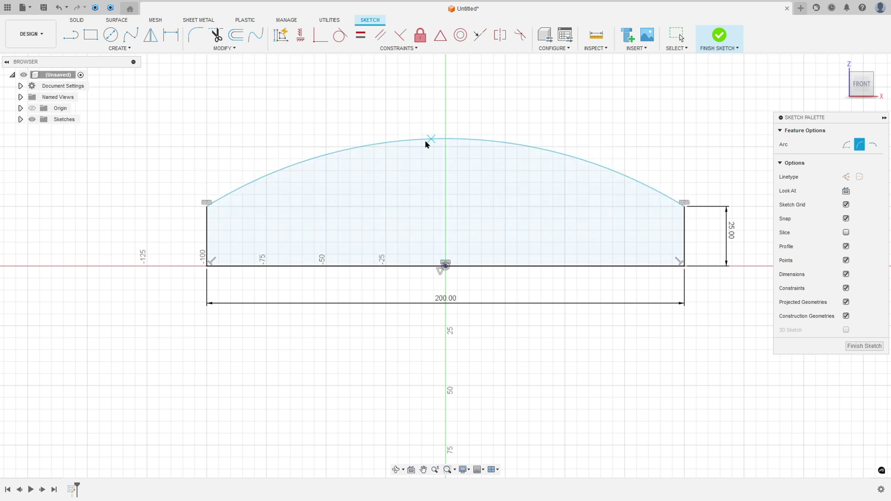
{"action": "key", "text": "Escape"}
Step: Dimension the top arc with a radius of 225 mm and finish the sketch
{"action": "left_click", "coordinate": [171, 36]}
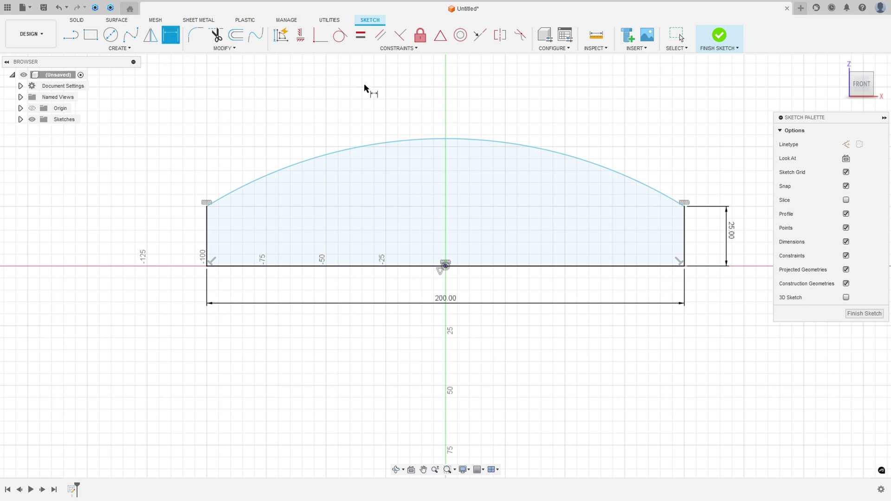
{"action": "left_click", "coordinate": [440, 140]}
{"action": "left_click", "coordinate": [478, 118]}
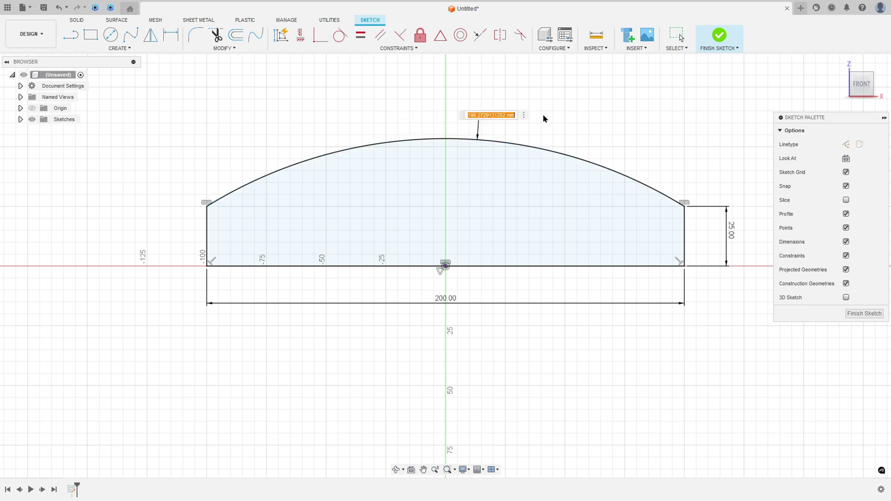
{"action": "type", "text": "225"}
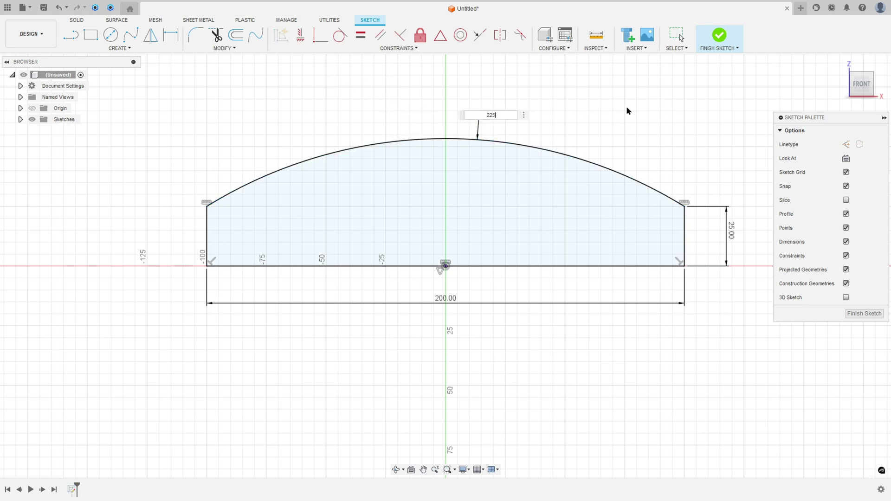
{"action": "key", "text": "Return"}
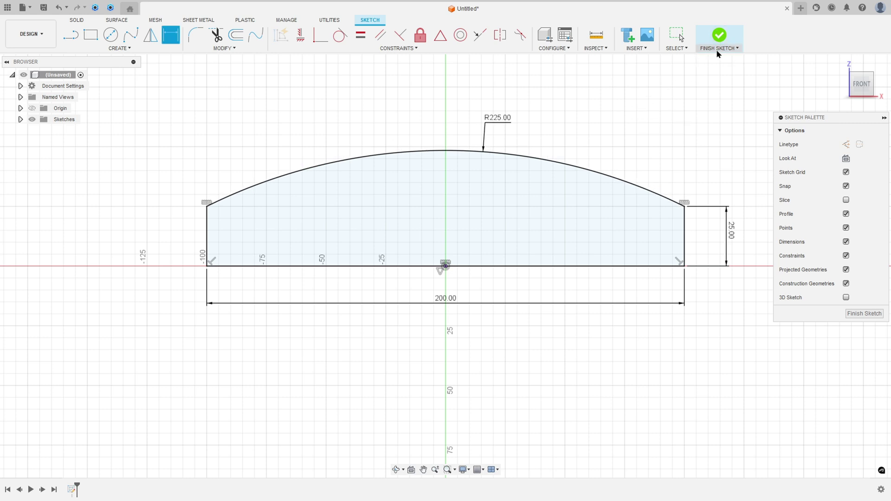
{"action": "left_click", "coordinate": [720, 36]}
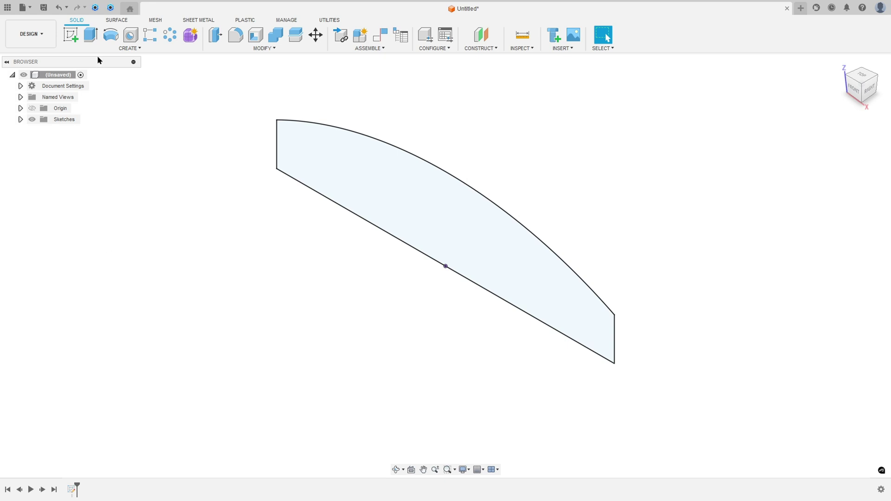
Step: Extrude the profile symmetrically as a new body with a whole-length distance of 75 mm
{"action": "left_click", "coordinate": [90, 35]}
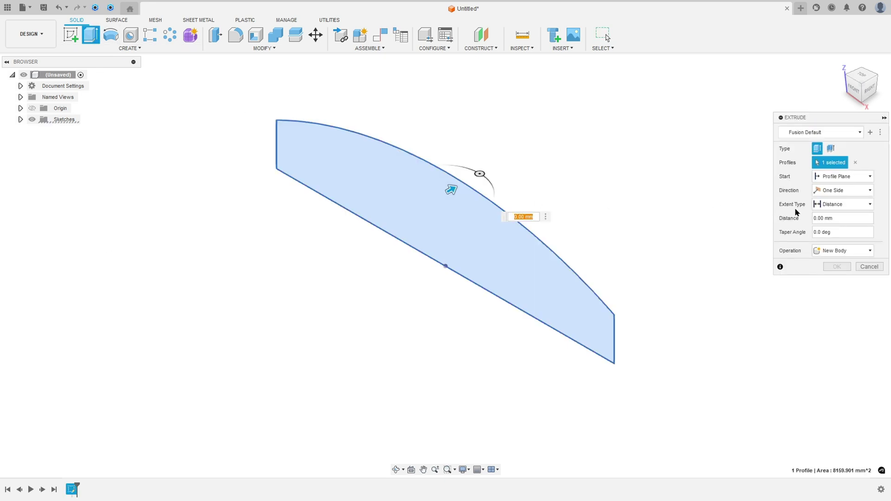
{"action": "left_click", "coordinate": [831, 191]}
{"action": "left_click", "coordinate": [831, 219]}
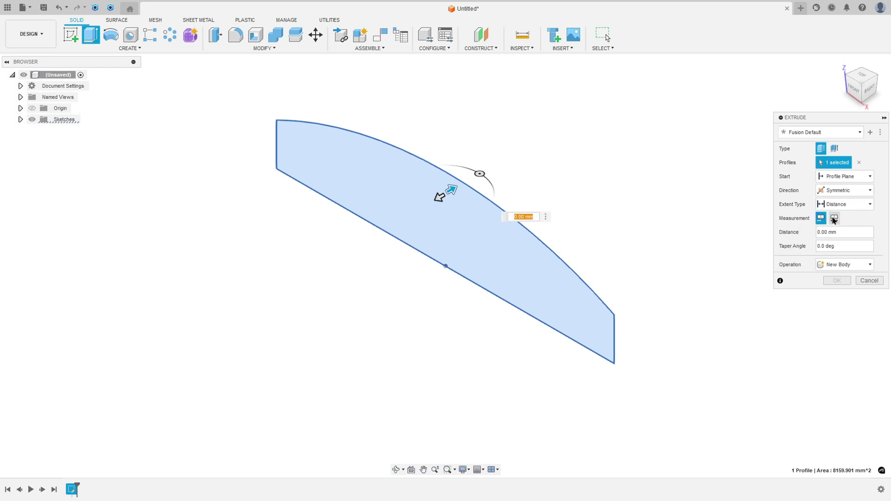
{"action": "left_click", "coordinate": [850, 233]}
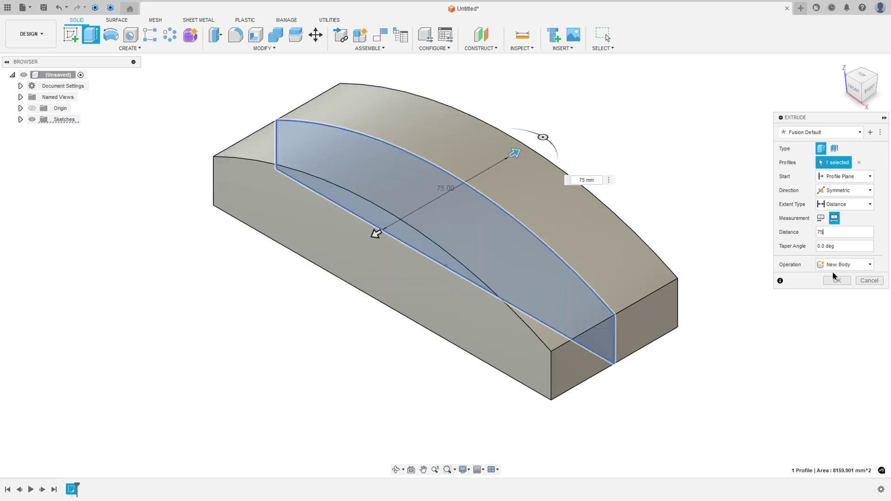
{"action": "left_click", "coordinate": [836, 280]}
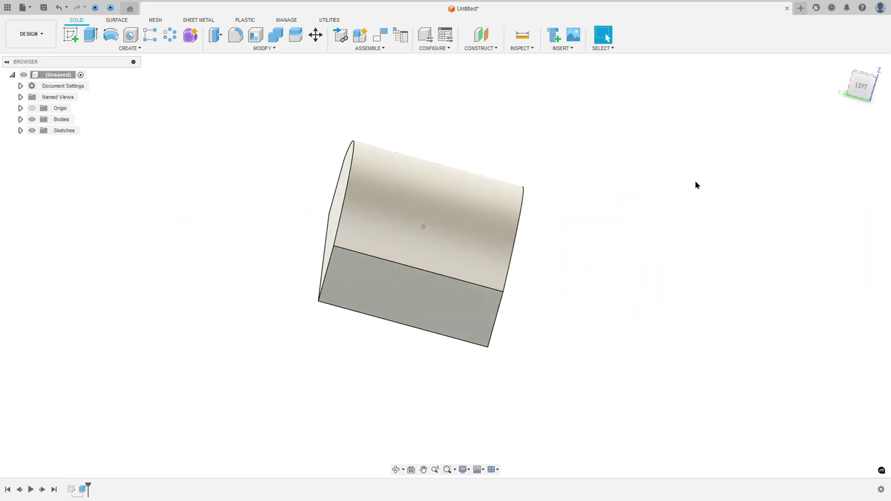
Step: In the Draw 36 PDF, mark the plan view's viewing direction, the 125 mm centreline, the R20 circle and the R37.5 end arc
{"action": "left_click", "coordinate": [861, 88]}
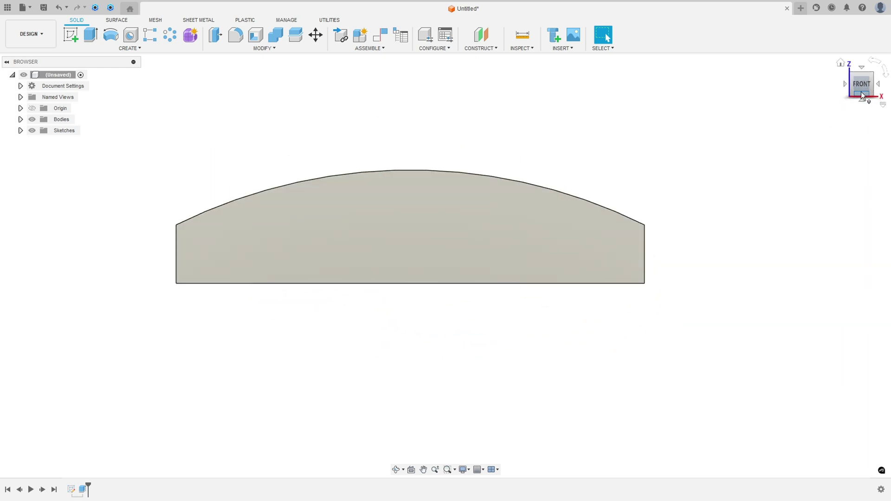
{"action": "left_click", "coordinate": [859, 91]}
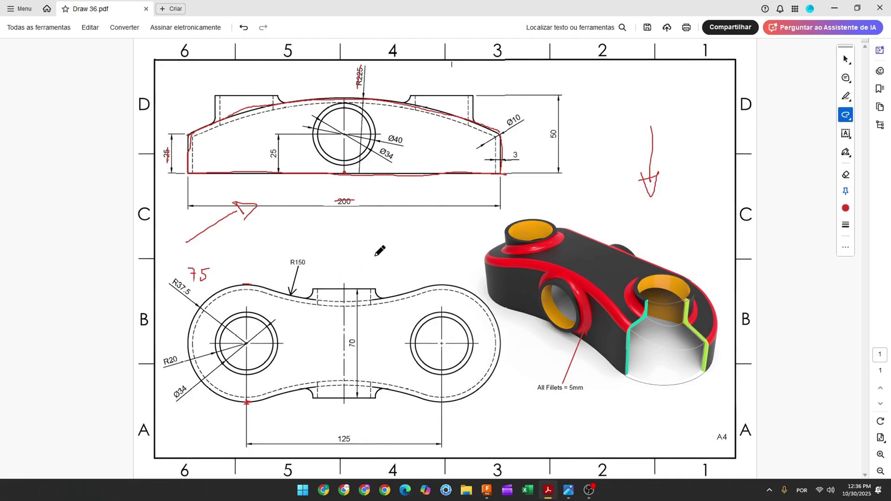
{"action": "mouse_move", "coordinate": [396, 242]}
{"action": "left_mouse_down"}
{"action": "mouse_move", "coordinate": [392, 279]}
{"action": "mouse_move", "coordinate": [384, 275]}
{"action": "left_mouse_up"}
{"action": "left_click_drag", "start_coordinate": [247, 343], "coordinate": [411, 344]}
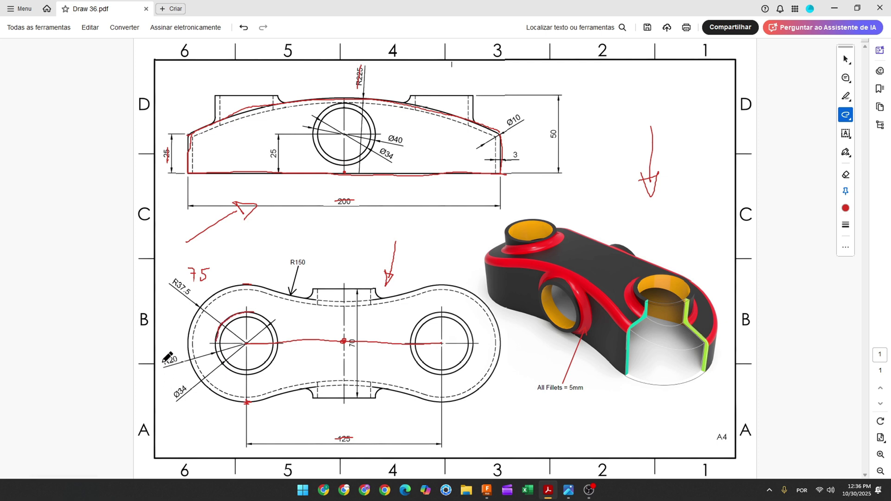
{"action": "left_click_drag", "start_coordinate": [162, 365], "coordinate": [184, 359]}
{"action": "mouse_move", "coordinate": [174, 283]}
{"action": "left_mouse_down"}
{"action": "mouse_move", "coordinate": [197, 310]}
{"action": "mouse_move", "coordinate": [187, 344]}
{"action": "mouse_move", "coordinate": [199, 379]}
{"action": "mouse_move", "coordinate": [252, 403]}
{"action": "left_mouse_up"}
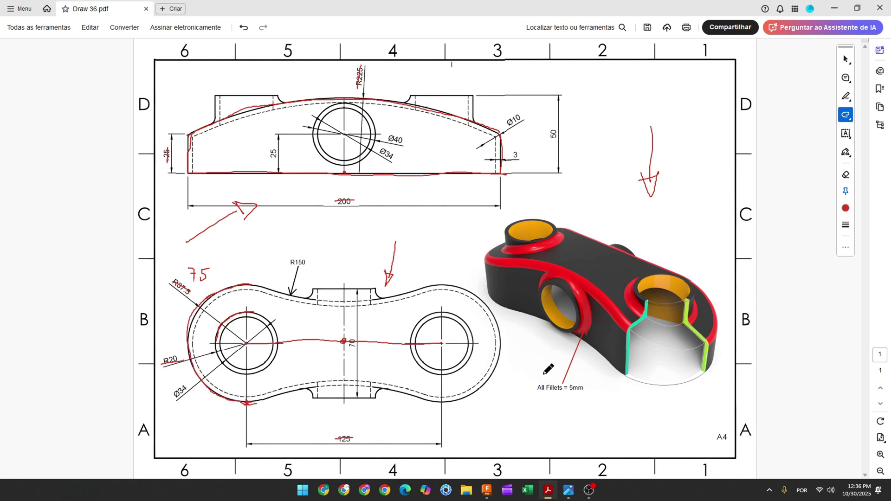
Step: Switch back to Fusion, hide the bodies and start a new sketch on the horizontal XY origin plane
{"action": "left_click", "coordinate": [487, 489]}
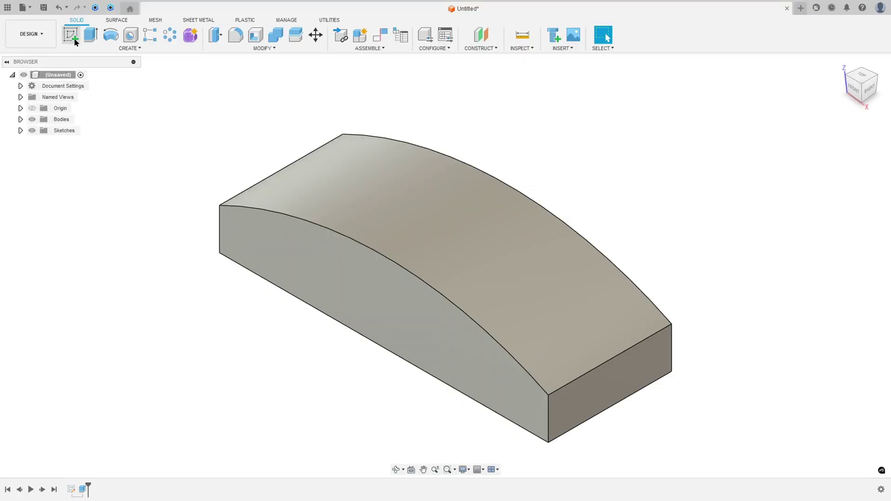
{"action": "left_click", "coordinate": [32, 119]}
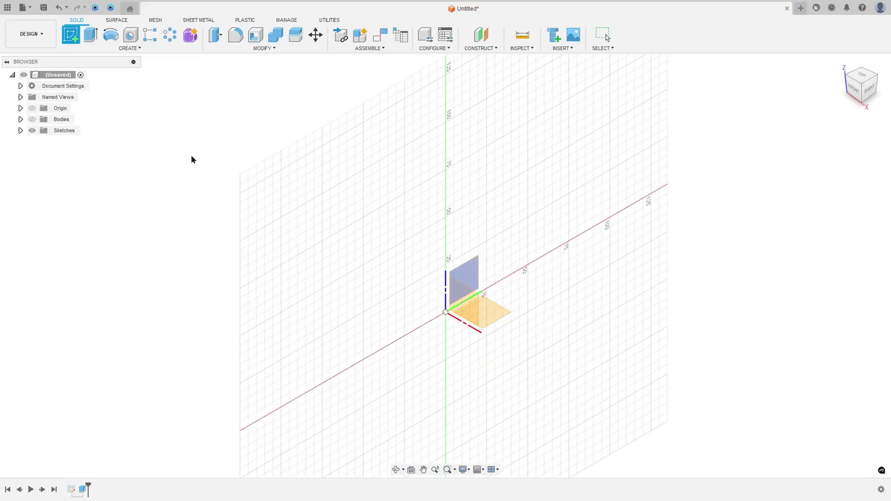
{"action": "left_click", "coordinate": [493, 317]}
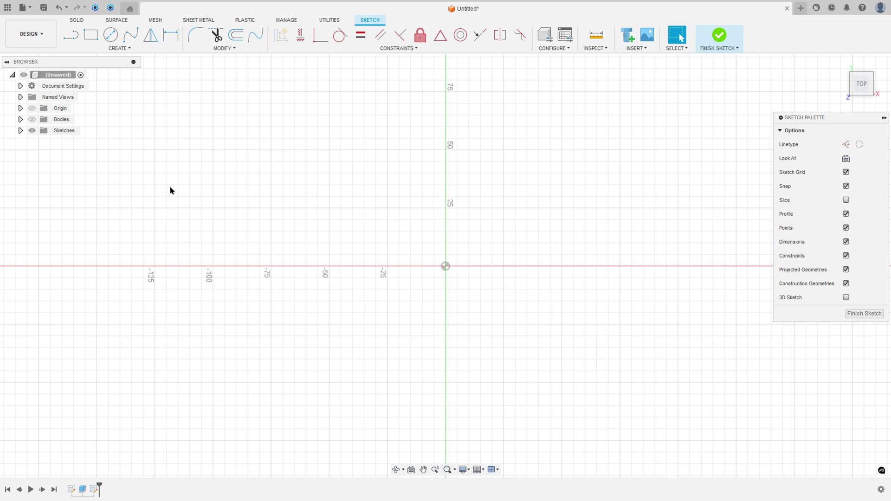
Step: Draw a horizontal construction line 125 mm long along the X axis, running through the origin
{"action": "left_click", "coordinate": [71, 35]}
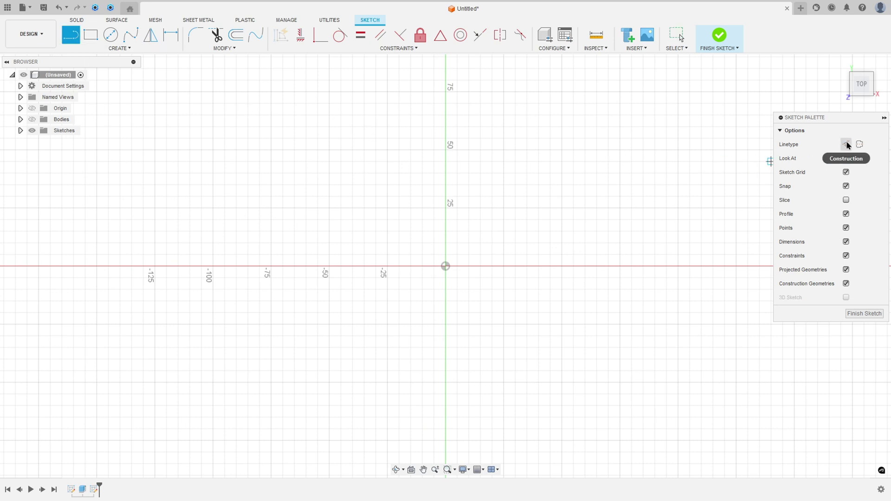
{"action": "left_click", "coordinate": [846, 144]}
{"action": "left_click", "coordinate": [330, 266]}
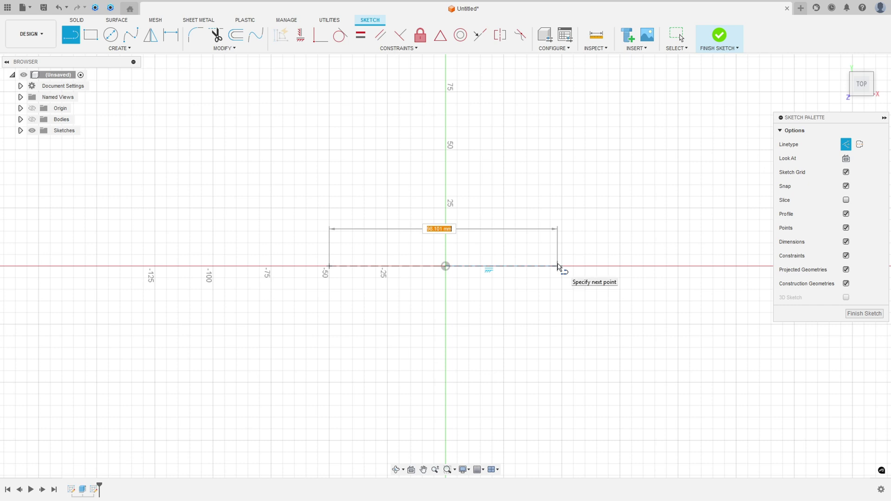
{"action": "type", "text": "125"}
{"action": "key", "text": "Return"}
{"action": "key", "text": "Escape"}
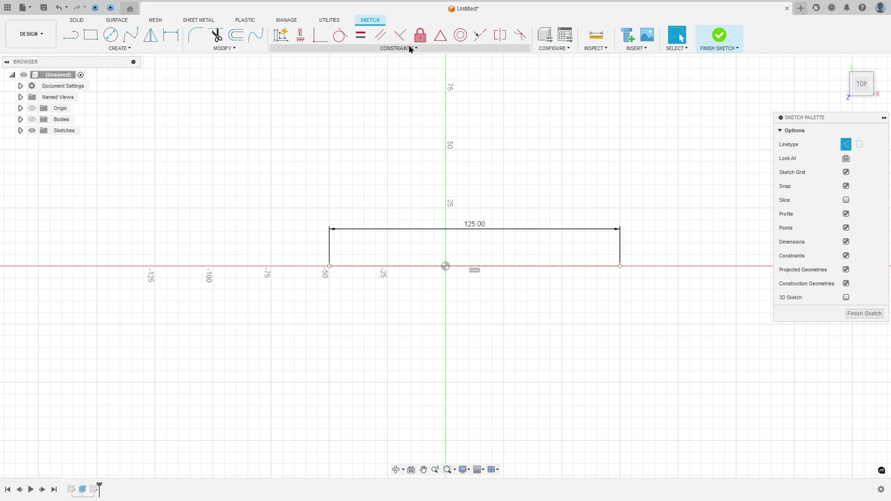
Step: Constrain the construction line's midpoint to the origin and move its 125 mm dimension well below the line
{"action": "left_click", "coordinate": [442, 37]}
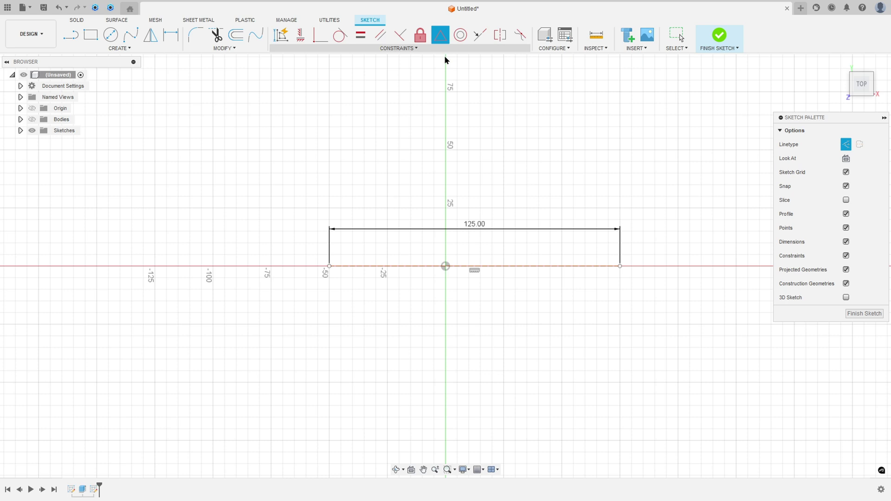
{"action": "left_click", "coordinate": [498, 267]}
{"action": "left_click", "coordinate": [445, 266]}
{"action": "key", "text": "Escape"}
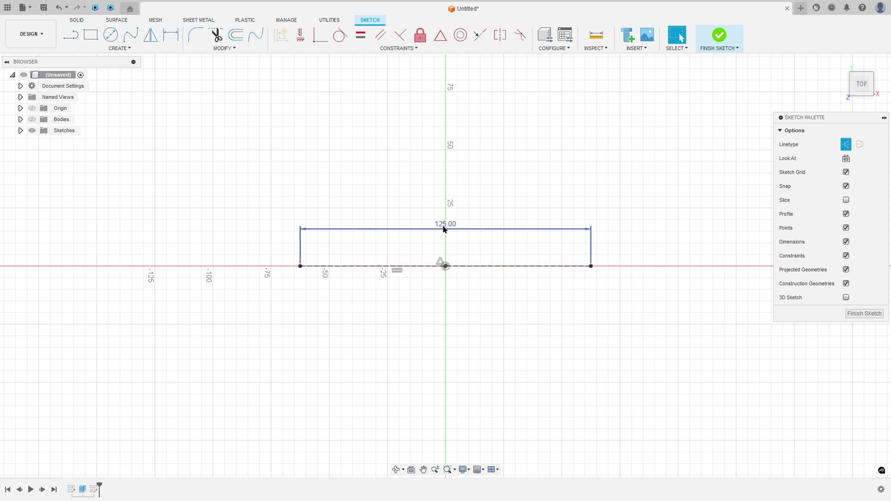
{"action": "left_click_drag", "start_coordinate": [444, 228], "coordinate": [442, 444]}
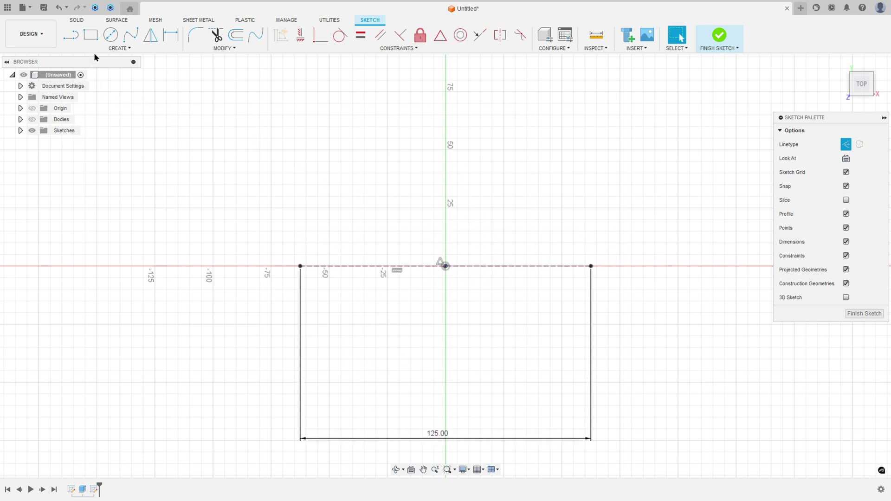
Step: Turn off the construction linetype and draw a 40 mm diameter circle centred on the construction line's left endpoint
{"action": "left_click", "coordinate": [111, 35]}
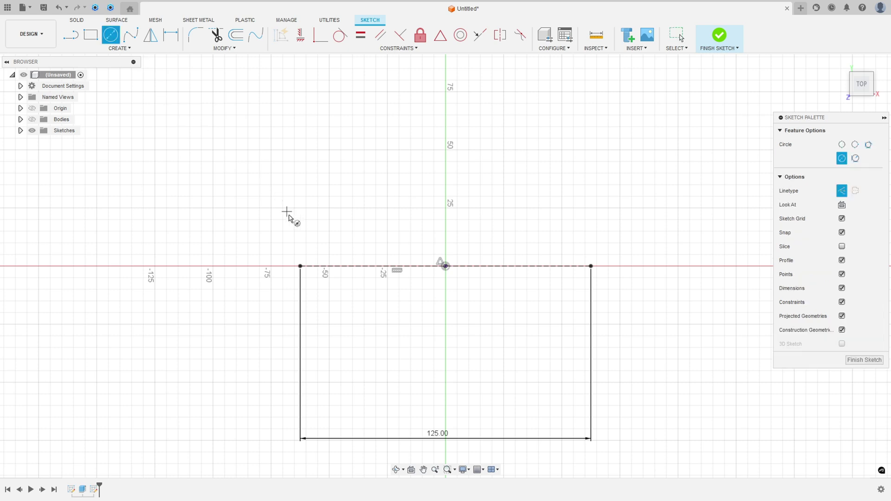
{"action": "left_click", "coordinate": [841, 192]}
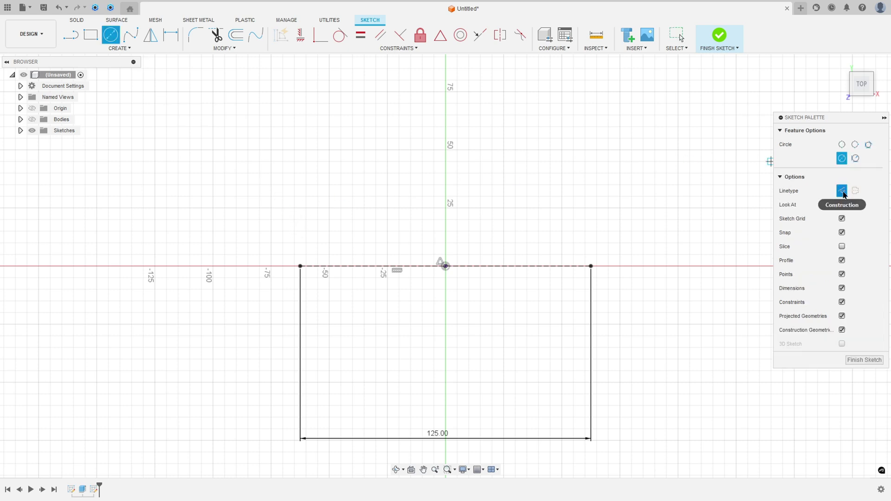
{"action": "left_click", "coordinate": [300, 267]}
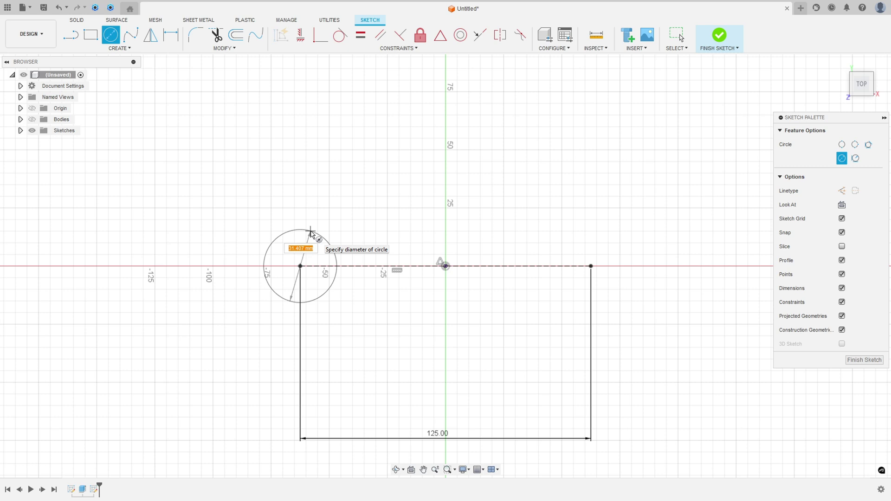
{"action": "type", "text": "40"}
{"action": "key", "text": "Return"}
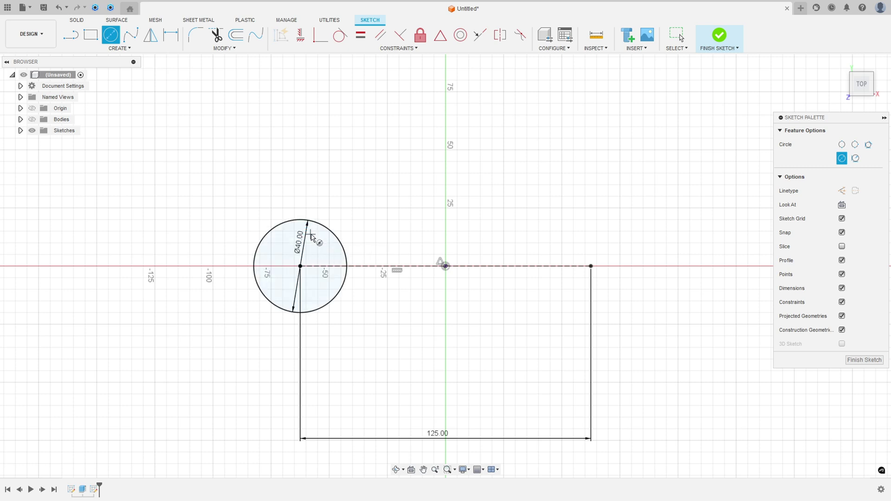
{"action": "key", "text": "Escape"}
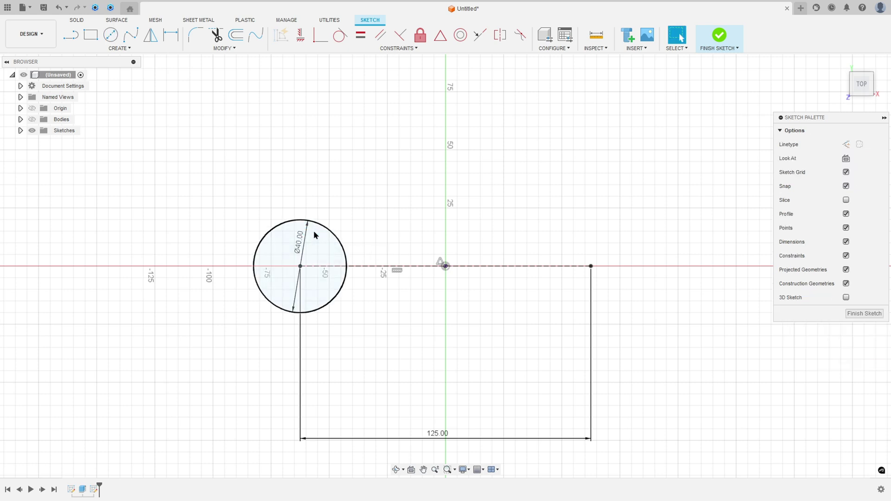
Step: Draw a second circle about 38.5 mm in diameter, centred on the construction line's right endpoint
{"action": "key", "text": "c"}
{"action": "left_click", "coordinate": [591, 266]}
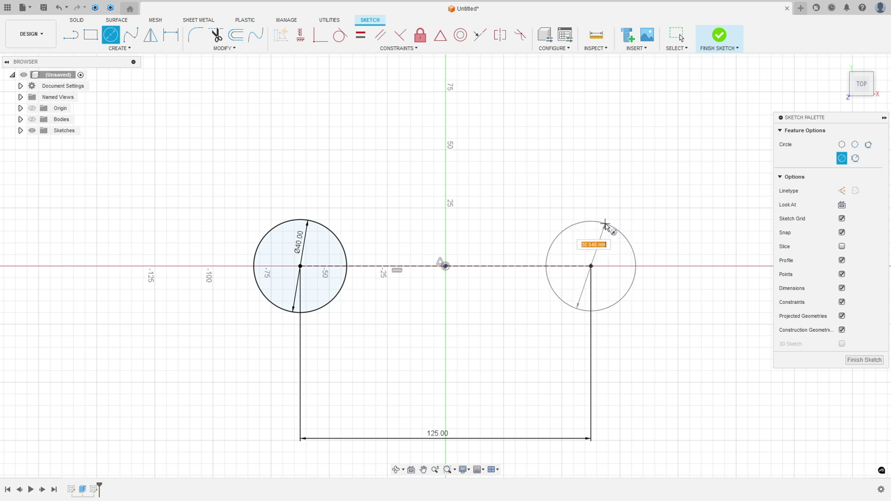
{"action": "left_click", "coordinate": [605, 225]}
{"action": "key", "text": "Escape"}
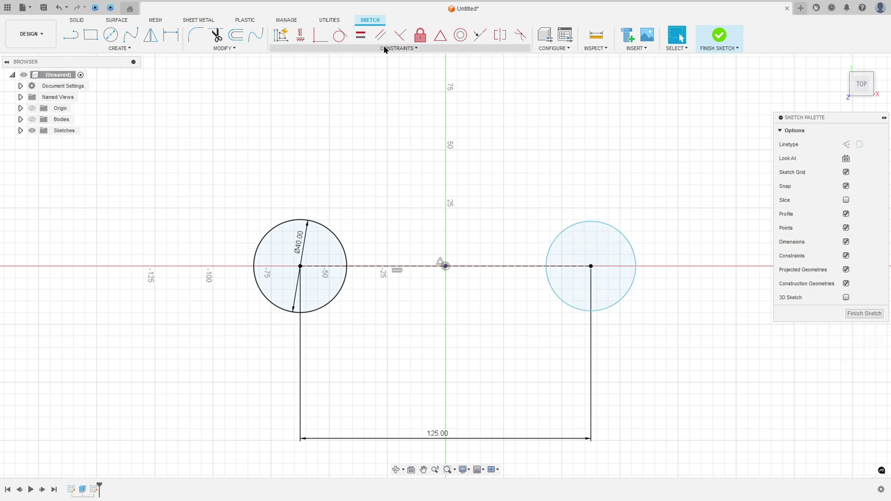
Step: Make the two circles equal in size and move the 40 mm diameter dimension outside the left circle
{"action": "left_click", "coordinate": [360, 35]}
{"action": "left_click", "coordinate": [326, 232]}
{"action": "left_click", "coordinate": [590, 226]}
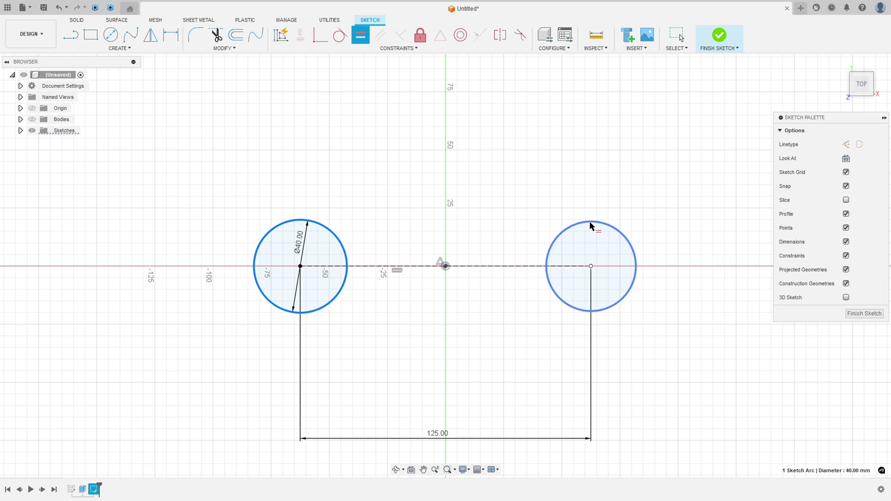
{"action": "left_click", "coordinate": [591, 227]}
{"action": "key", "text": "Escape"}
{"action": "left_click_drag", "start_coordinate": [301, 242], "coordinate": [178, 297]}
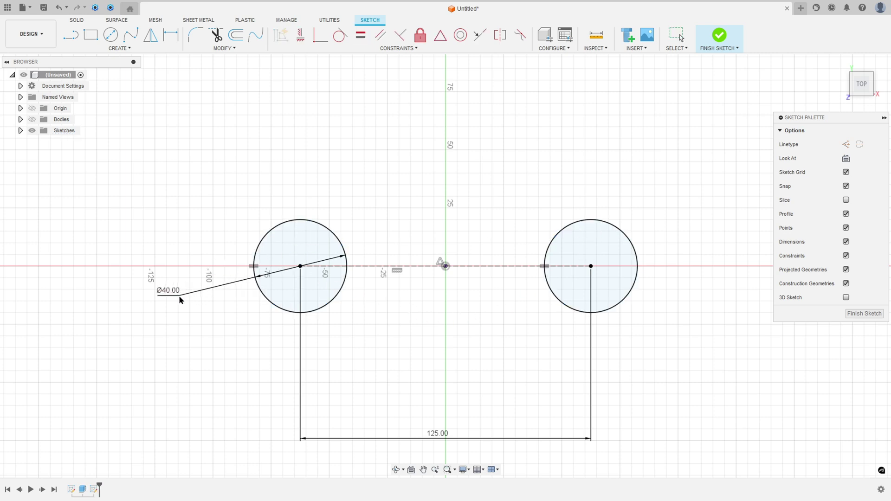
Step: Draw a center point arc of 37.5 mm radius around the left circle, with its opening facing the origin
{"action": "left_click", "coordinate": [119, 49]}
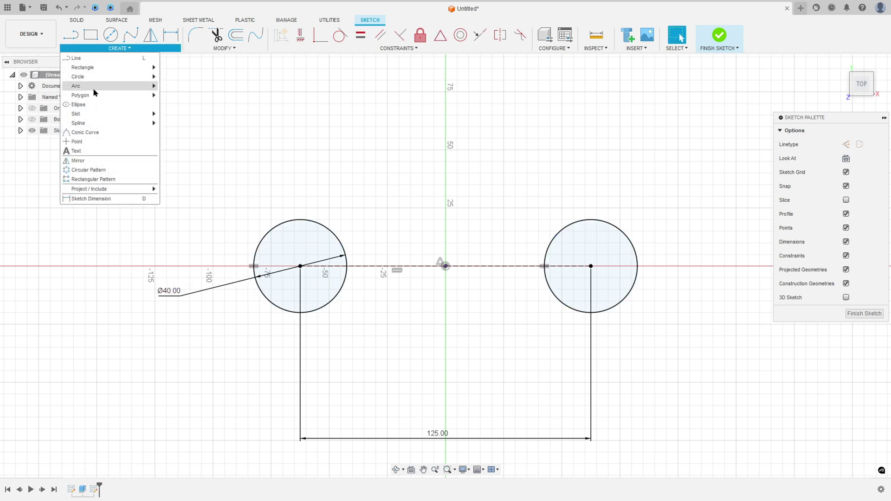
{"action": "mouse_move", "coordinate": [140, 86]}
{"action": "left_click", "coordinate": [174, 88]}
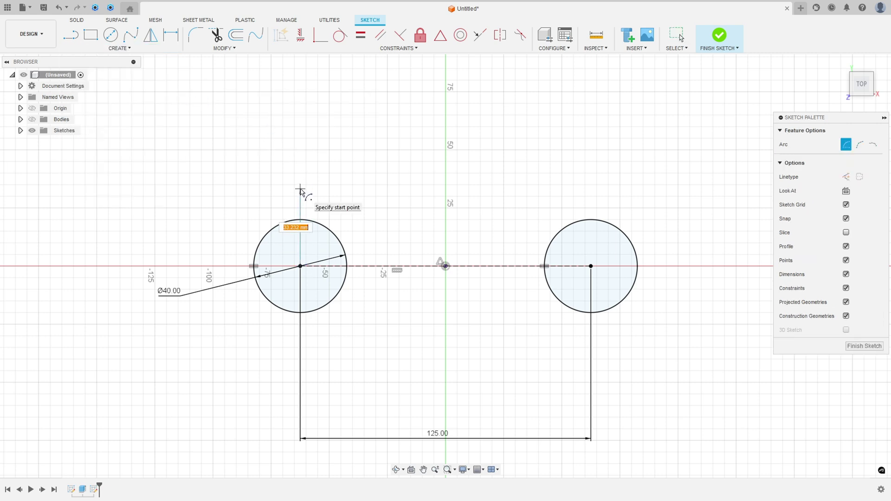
{"action": "type", "text": "37,5"}
{"action": "key", "text": "Tab"}
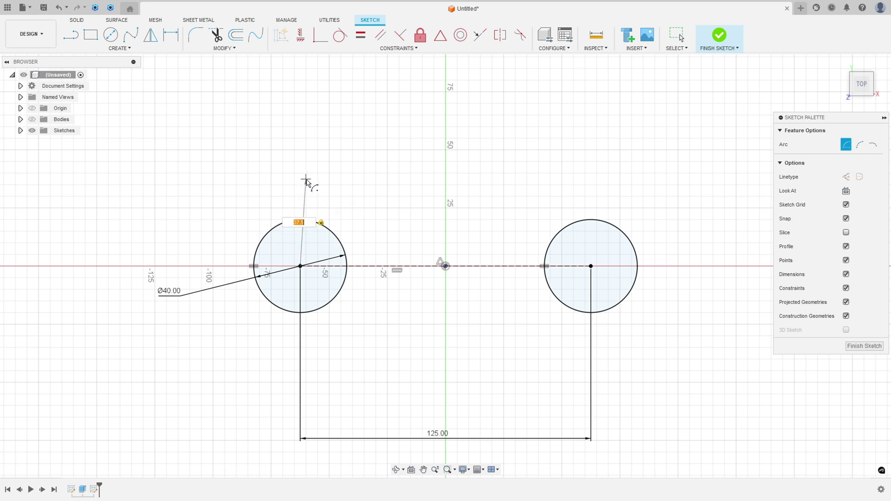
{"action": "left_click", "coordinate": [328, 184]}
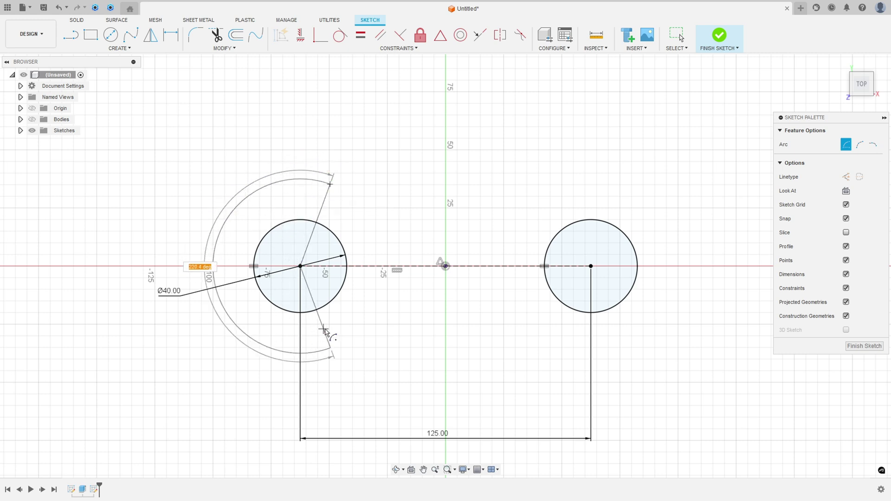
{"action": "left_click", "coordinate": [342, 340]}
{"action": "key", "text": "Escape"}
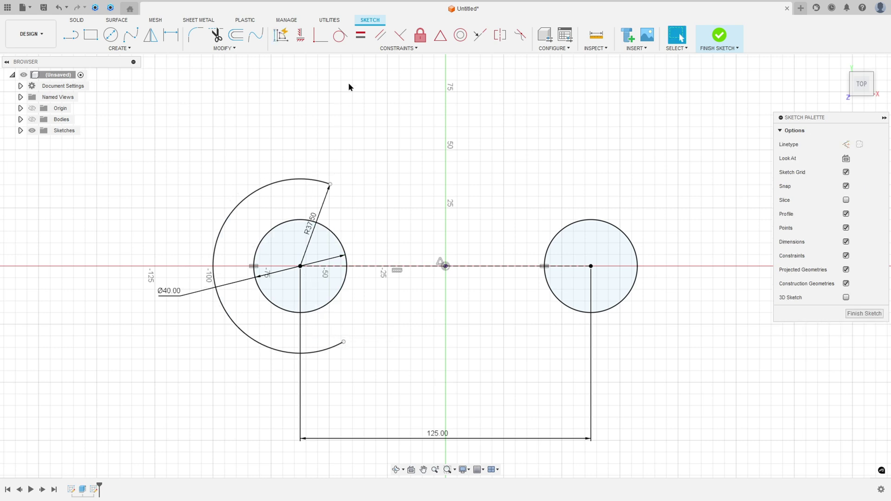
Step: Align the left arc's endpoints vertically and move its 37.5 mm radius dimension outside the arc
{"action": "left_click", "coordinate": [301, 34]}
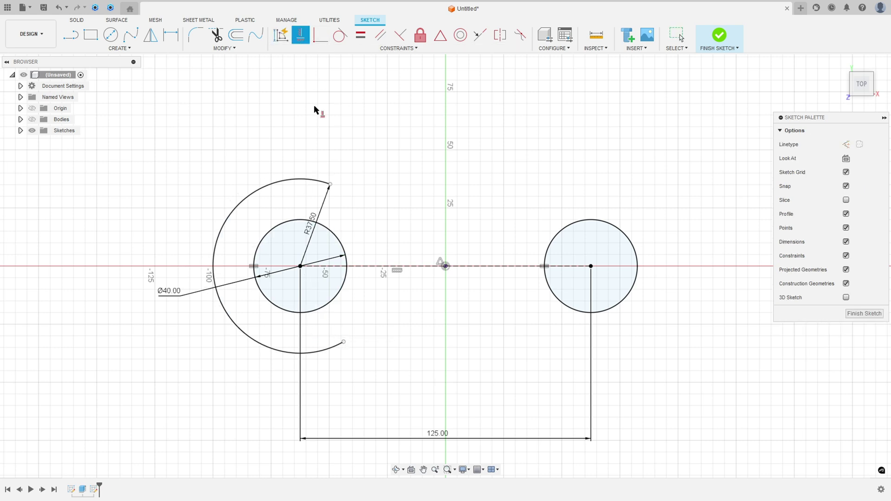
{"action": "left_click", "coordinate": [330, 184]}
{"action": "key", "text": "Escape"}
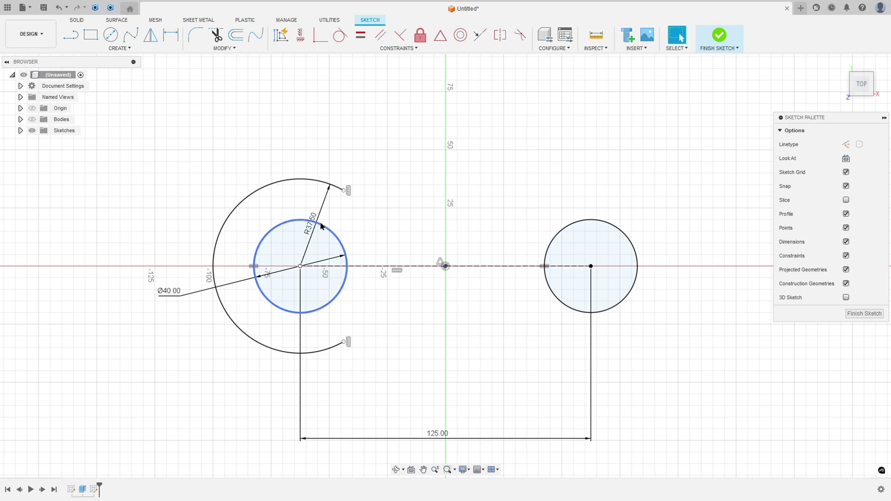
{"action": "left_click_drag", "start_coordinate": [309, 224], "coordinate": [199, 173]}
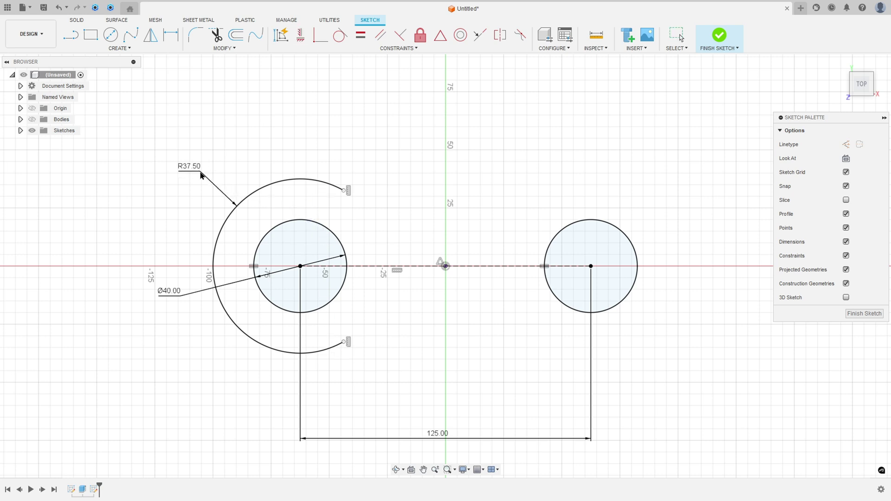
Step: Draw a matching center point arc of 37.5 mm radius around the right circle, opening toward the origin
{"action": "left_click", "coordinate": [126, 48]}
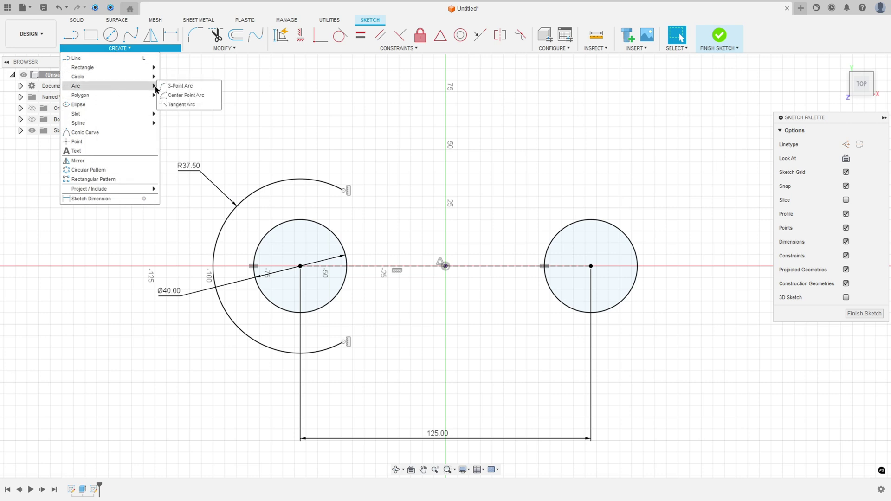
{"action": "left_click", "coordinate": [181, 95]}
{"action": "left_click", "coordinate": [591, 266]}
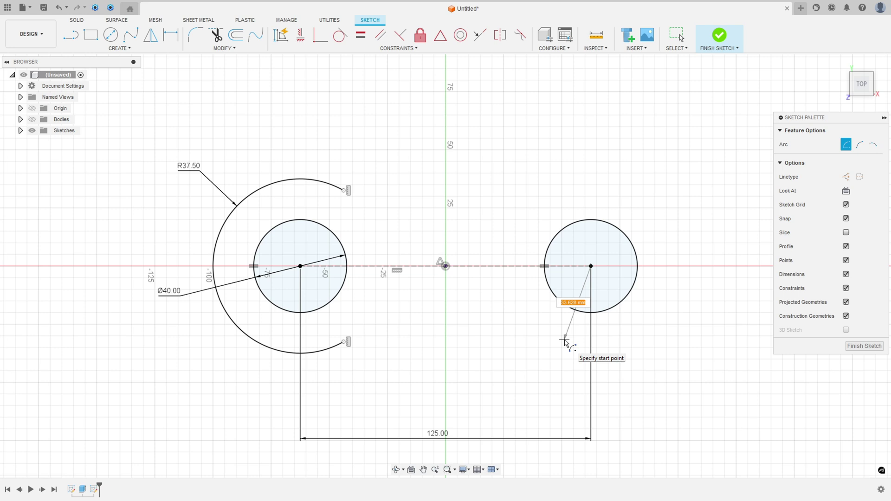
{"action": "type", "text": "37.5"}
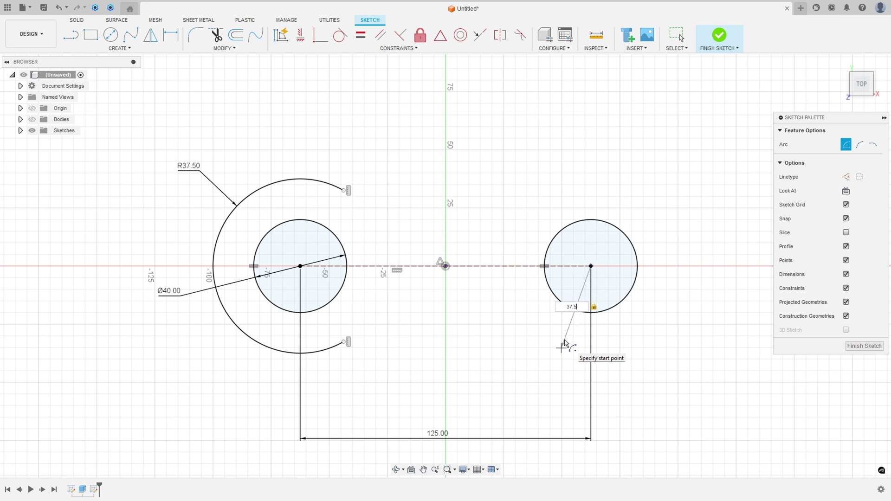
{"action": "left_click", "coordinate": [561, 343]}
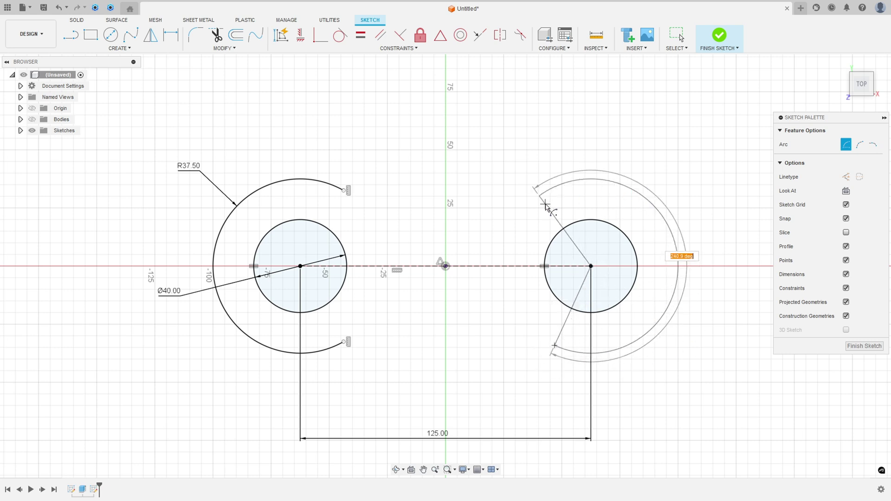
{"action": "left_click", "coordinate": [540, 196]}
{"action": "key", "text": "Escape"}
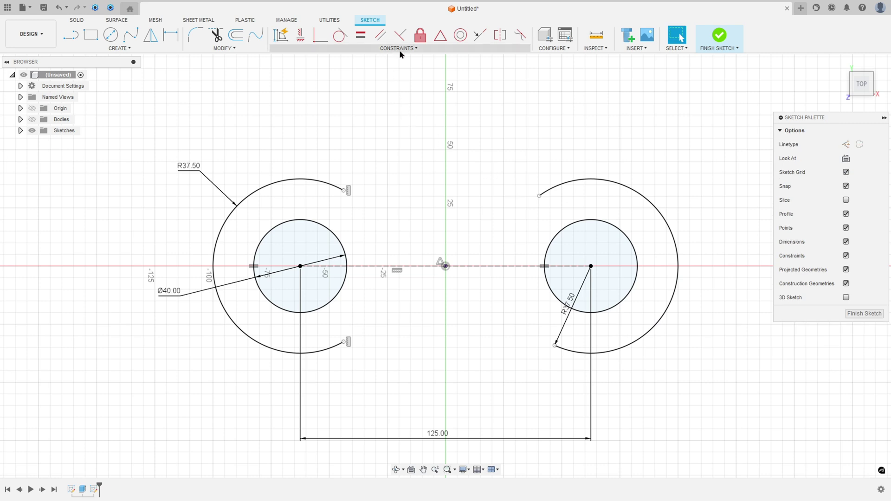
Step: Align the right arc's endpoints vertically and the lower endpoints of both arcs horizontally
{"action": "left_click", "coordinate": [301, 34]}
{"action": "left_click", "coordinate": [539, 197]}
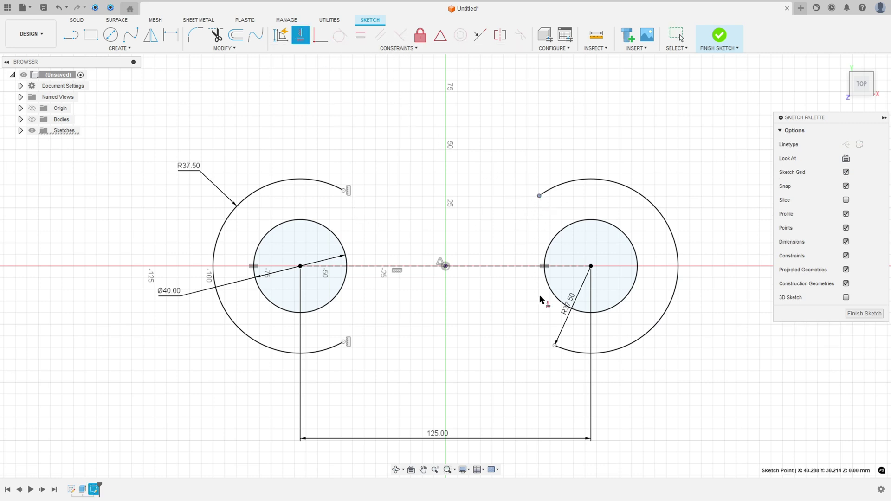
{"action": "left_click", "coordinate": [556, 346]}
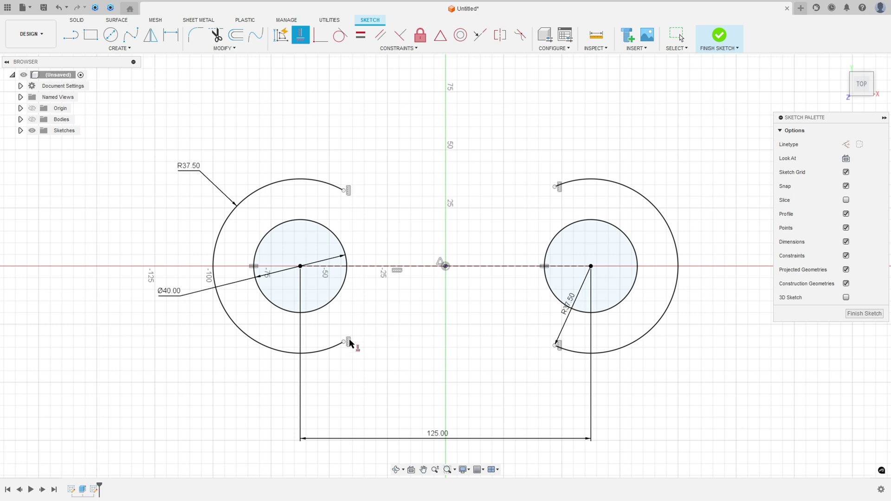
{"action": "left_click", "coordinate": [344, 343]}
{"action": "left_click", "coordinate": [556, 346]}
{"action": "key", "text": "Escape"}
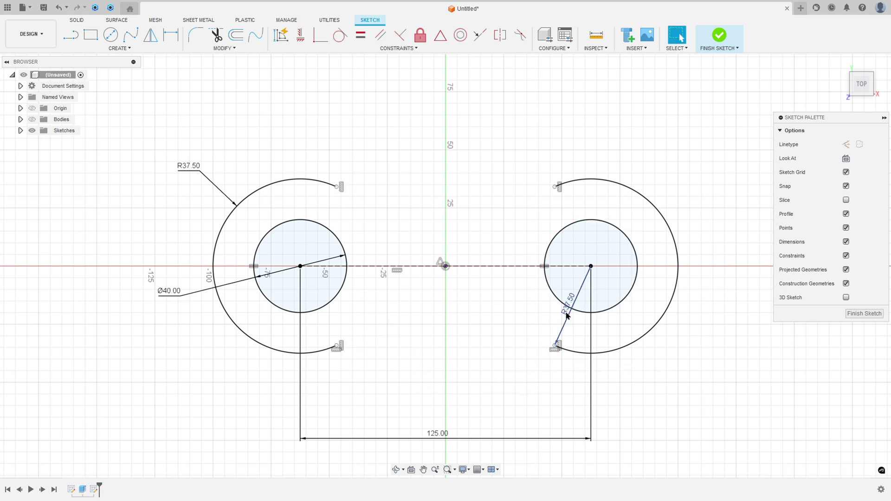
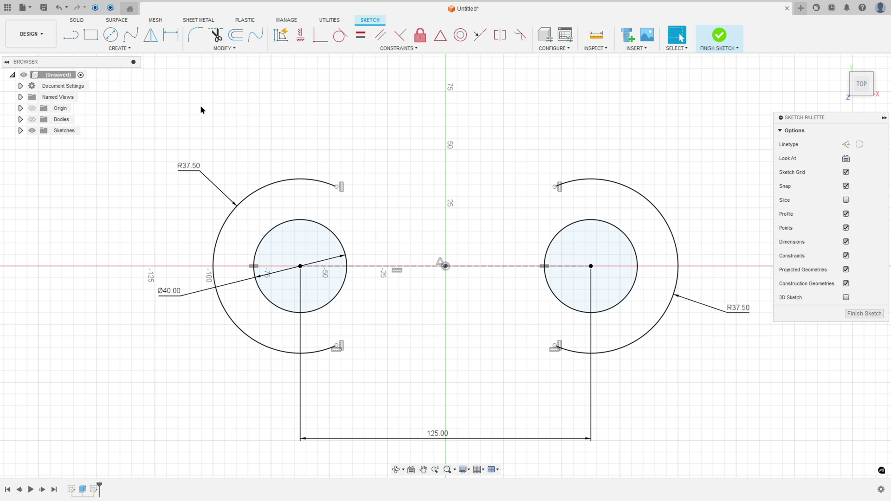
Step: Switch to the PDF drawing, trace the plan view's upper concave arc, strike out its R150 dimension, and return to the sketch
{"action": "key", "text": "alt+Tab"}
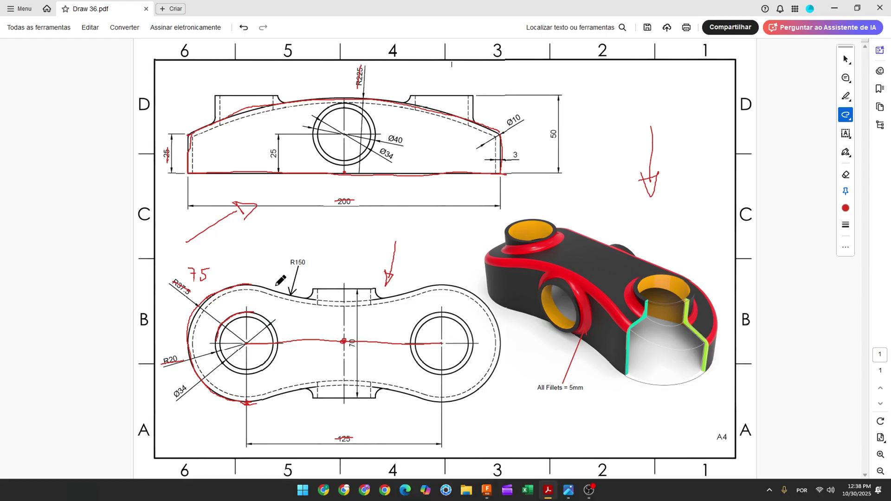
{"action": "mouse_move", "coordinate": [252, 284]}
{"action": "left_mouse_down"}
{"action": "mouse_move", "coordinate": [307, 298]}
{"action": "mouse_move", "coordinate": [425, 291]}
{"action": "left_mouse_up"}
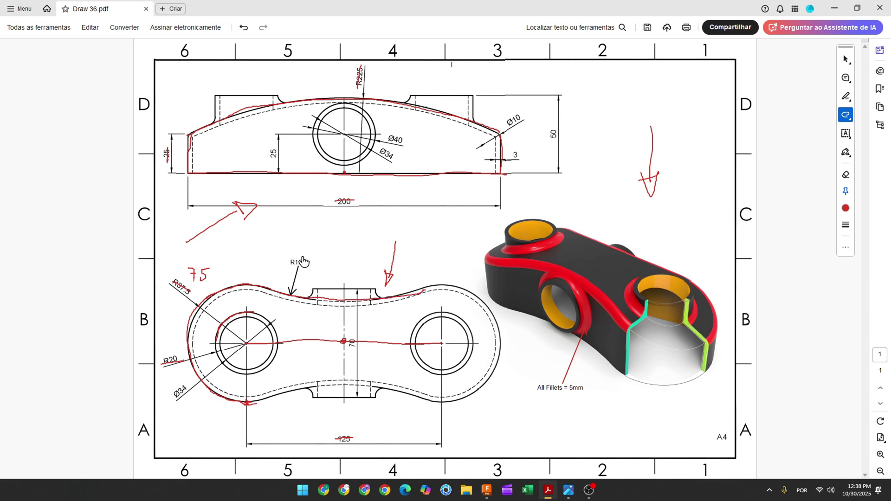
{"action": "left_click_drag", "start_coordinate": [284, 262], "coordinate": [314, 265]}
{"action": "left_click_drag", "start_coordinate": [459, 287], "coordinate": [462, 279]}
{"action": "left_click", "coordinate": [486, 491]}
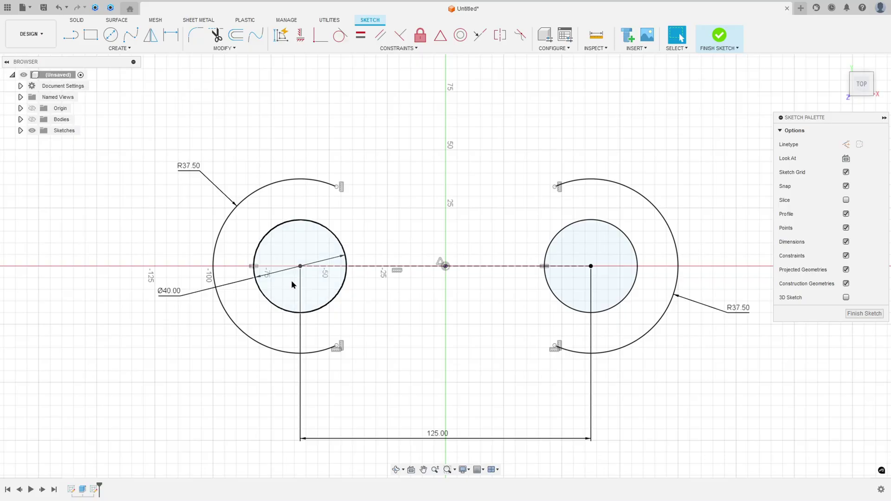
Step: Draw a concave 3-point arc between the upper endpoints of the two 37.5 mm arcs, bowing toward the origin
{"action": "left_click", "coordinate": [120, 48]}
{"action": "mouse_move", "coordinate": [105, 87]}
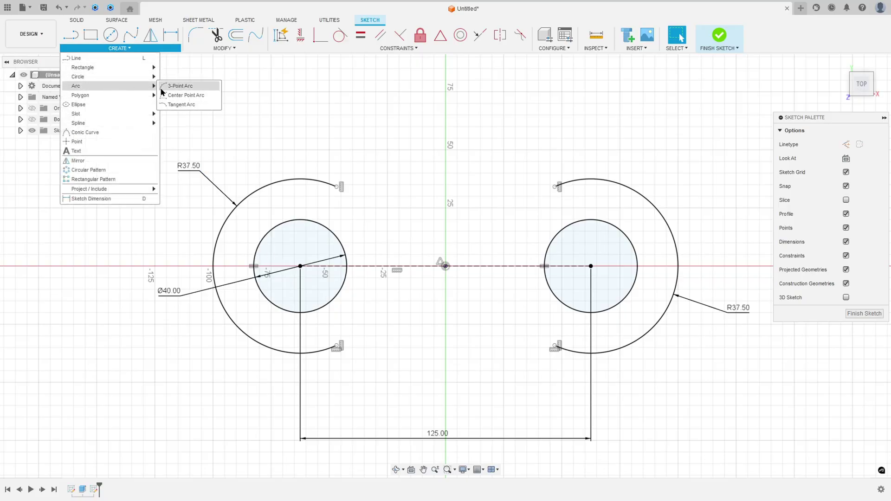
{"action": "left_click", "coordinate": [182, 95]}
{"action": "left_click", "coordinate": [339, 188]}
{"action": "left_click", "coordinate": [556, 187]}
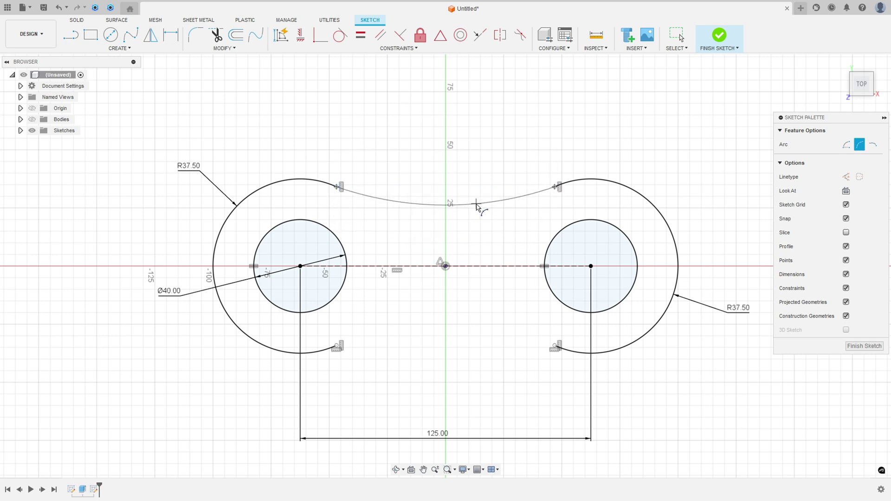
{"action": "left_click", "coordinate": [471, 209]}
{"action": "key", "text": "Escape"}
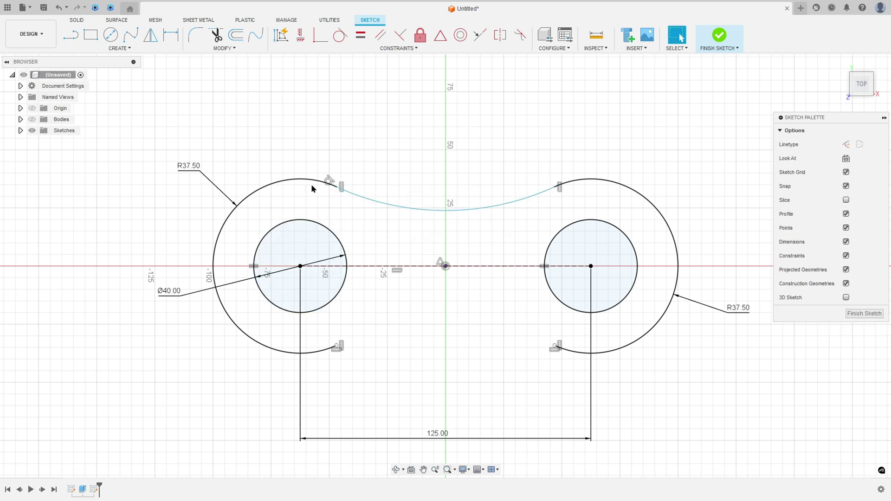
Step: Dimension the upper connecting arc with a radius of 150 mm
{"action": "left_click", "coordinate": [170, 35]}
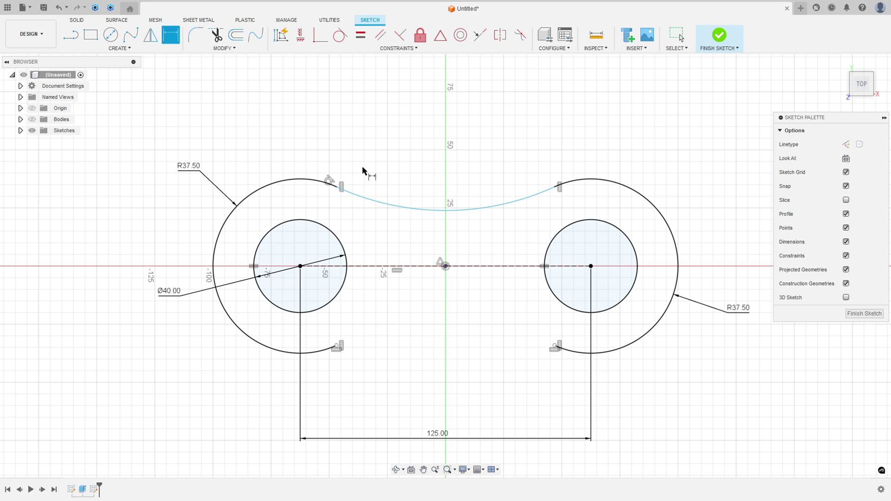
{"action": "left_click", "coordinate": [412, 211]}
{"action": "left_click", "coordinate": [420, 179]}
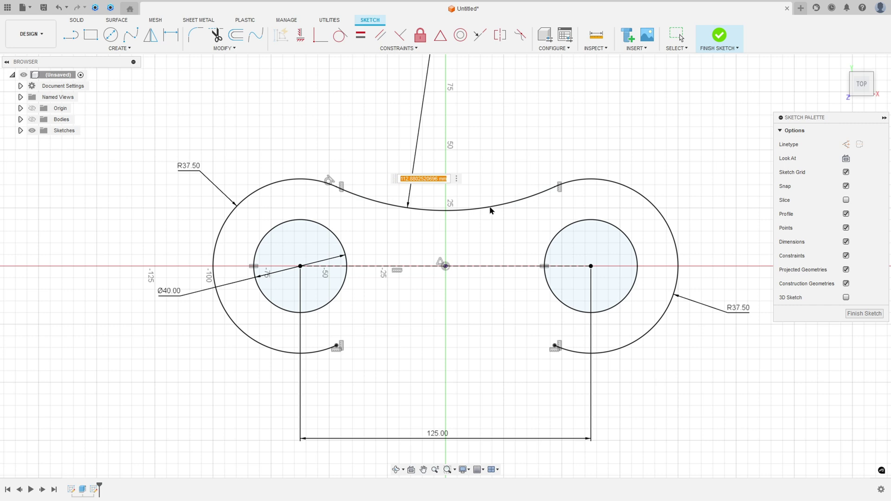
{"action": "type", "text": "150"}
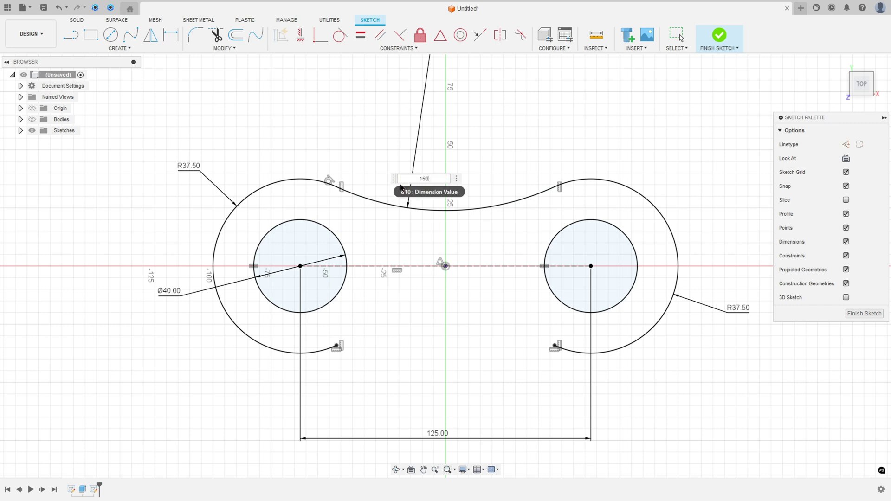
{"action": "key", "text": "Return"}
{"action": "key", "text": "Escape"}
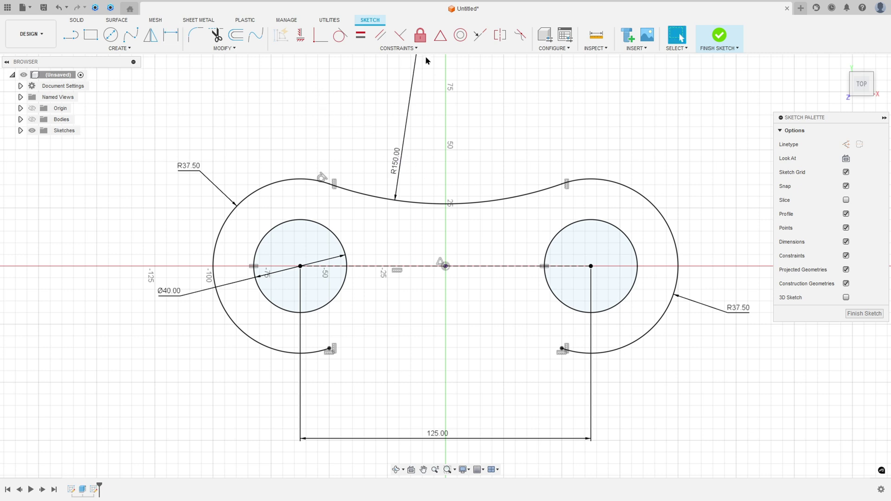
Step: Try to make the upper connecting arc tangent to the right 37.5 mm arc
{"action": "left_click", "coordinate": [339, 36]}
{"action": "left_click", "coordinate": [555, 188]}
{"action": "left_click", "coordinate": [586, 181]}
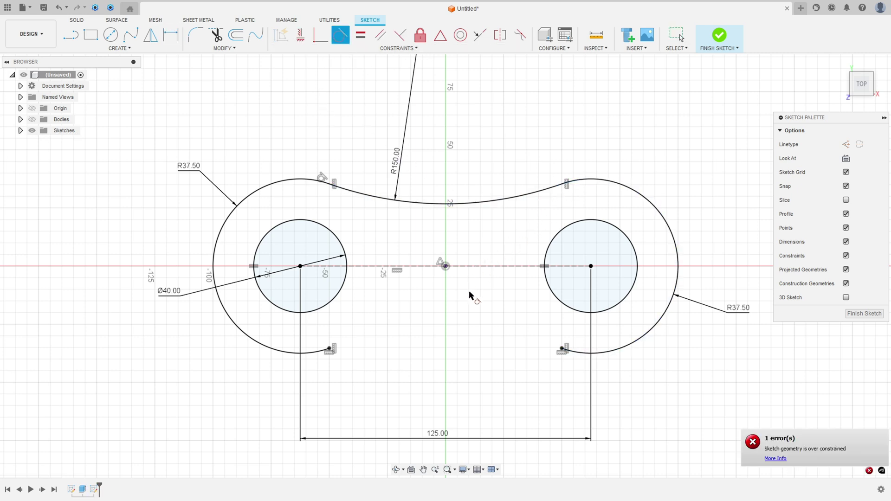
{"action": "key", "text": "Escape"}
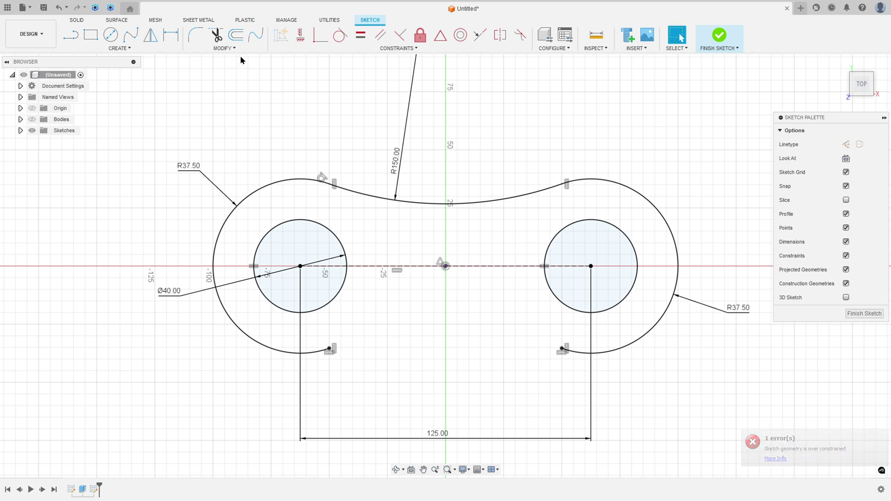
Step: Mirror the 150 mm arc about the dashed horizontal centre line to close the outline, and finish the sketch
{"action": "left_click", "coordinate": [154, 39]}
{"action": "left_click", "coordinate": [415, 202]}
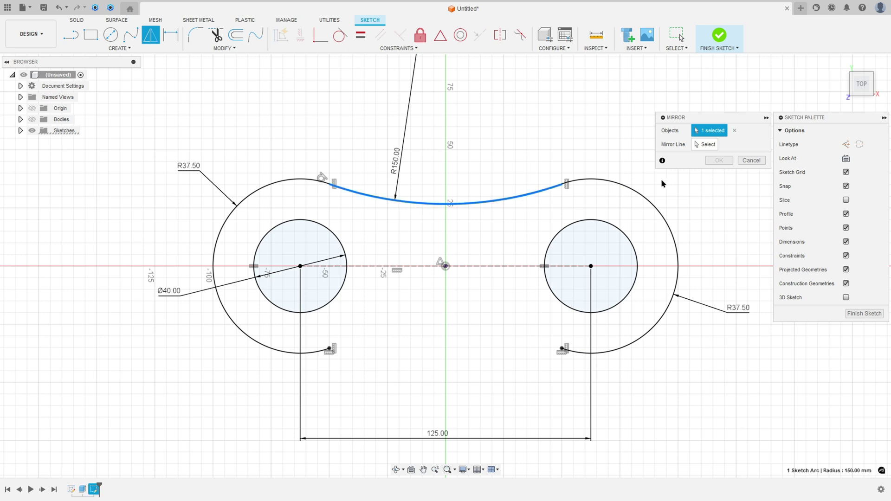
{"action": "left_click", "coordinate": [705, 144]}
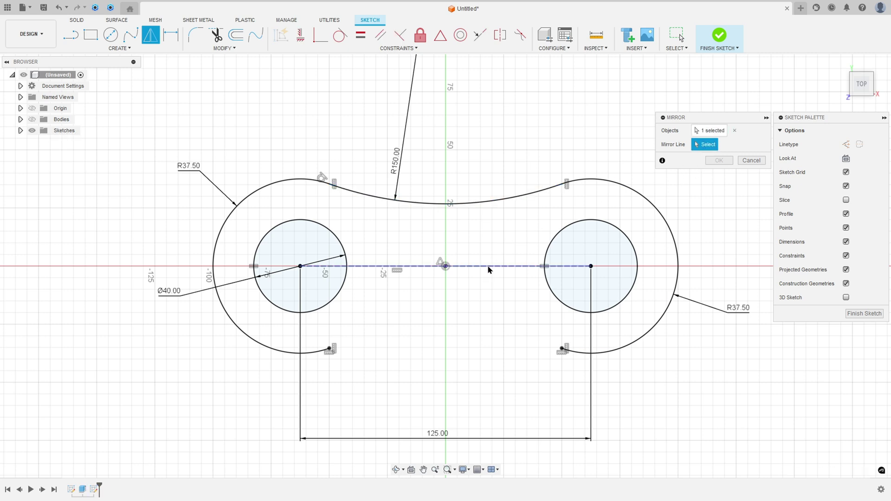
{"action": "left_click", "coordinate": [488, 267]}
{"action": "left_click", "coordinate": [719, 160]}
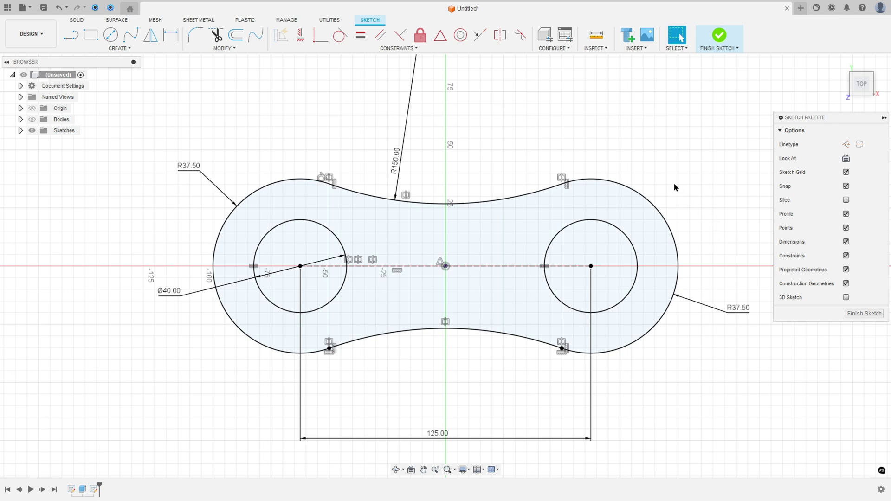
{"action": "left_click", "coordinate": [720, 37]}
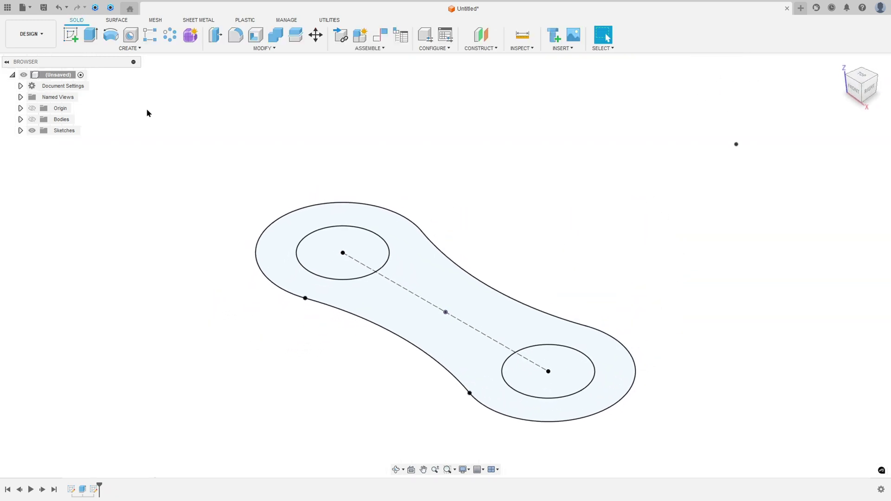
Step: Show the arched block and extrude all three sketch profiles 95 mm upward through it with the Intersect operation
{"action": "left_click", "coordinate": [91, 35]}
{"action": "left_click", "coordinate": [426, 296]}
{"action": "left_click", "coordinate": [343, 265]}
{"action": "left_click", "coordinate": [580, 367]}
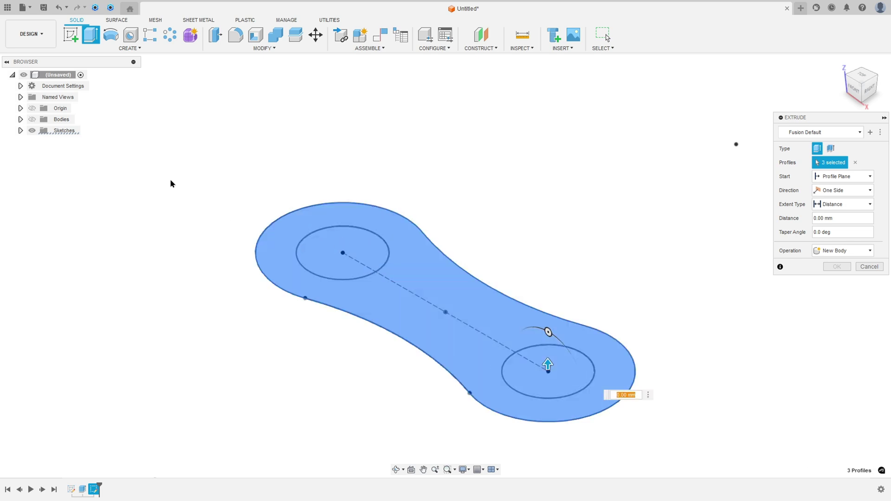
{"action": "left_click", "coordinate": [21, 120]}
{"action": "left_click", "coordinate": [40, 132]}
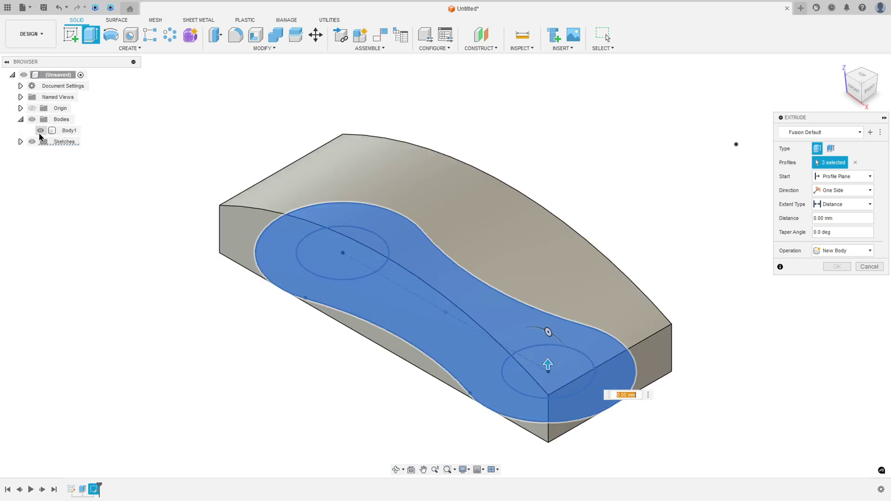
{"action": "left_click_drag", "start_coordinate": [548, 365], "coordinate": [530, 187]}
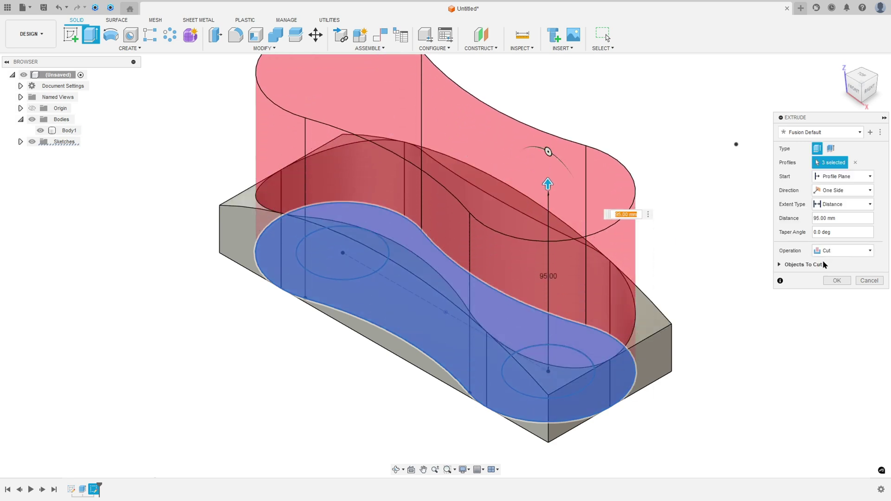
{"action": "left_click", "coordinate": [850, 251]}
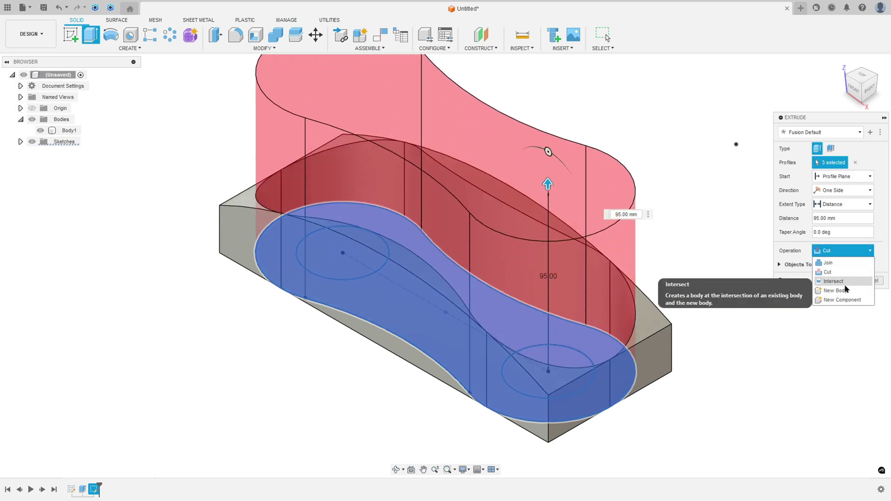
{"action": "left_click", "coordinate": [844, 282]}
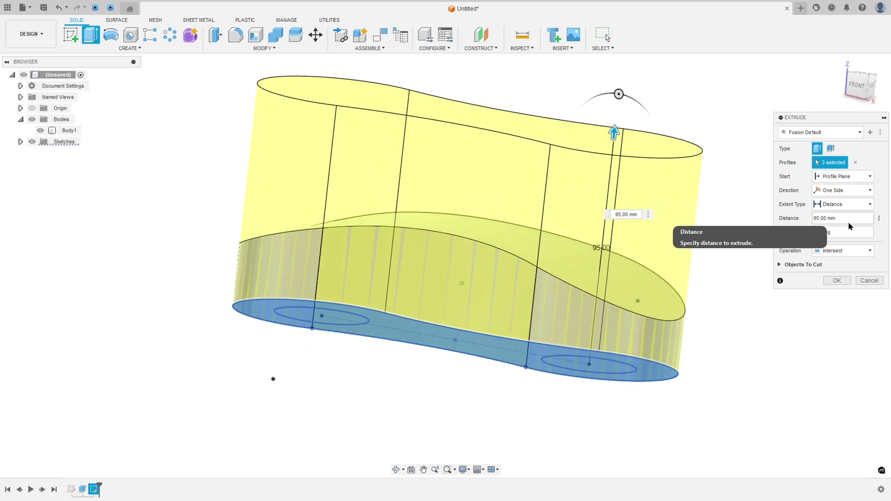
{"action": "left_click", "coordinate": [837, 280]}
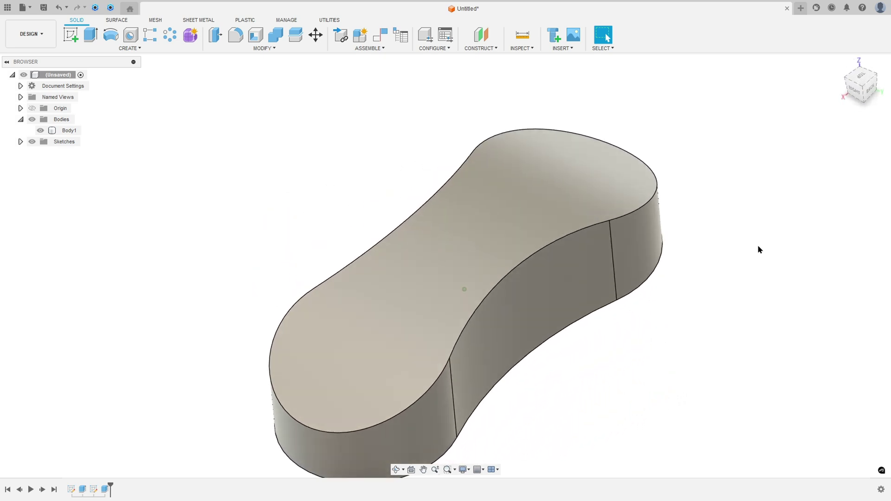
Step: Return to the home view, make the plan-view sketch visible, and hide the body
{"action": "left_click", "coordinate": [861, 79]}
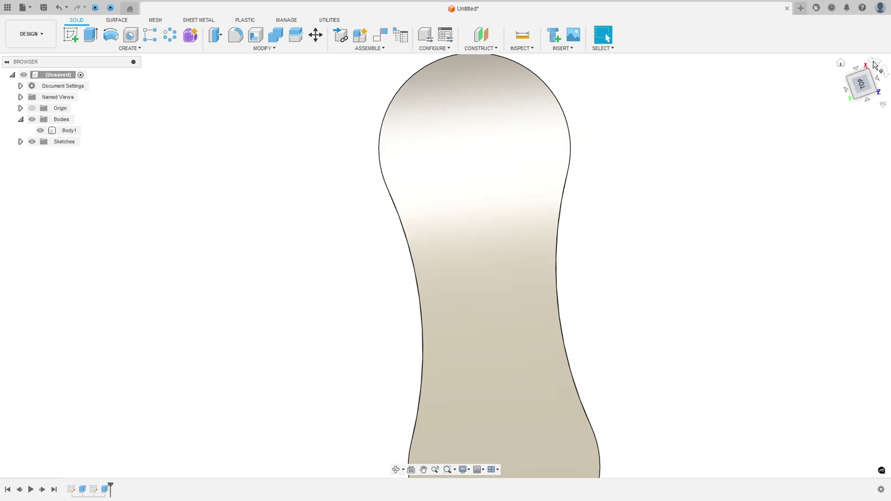
{"action": "left_click", "coordinate": [874, 64]}
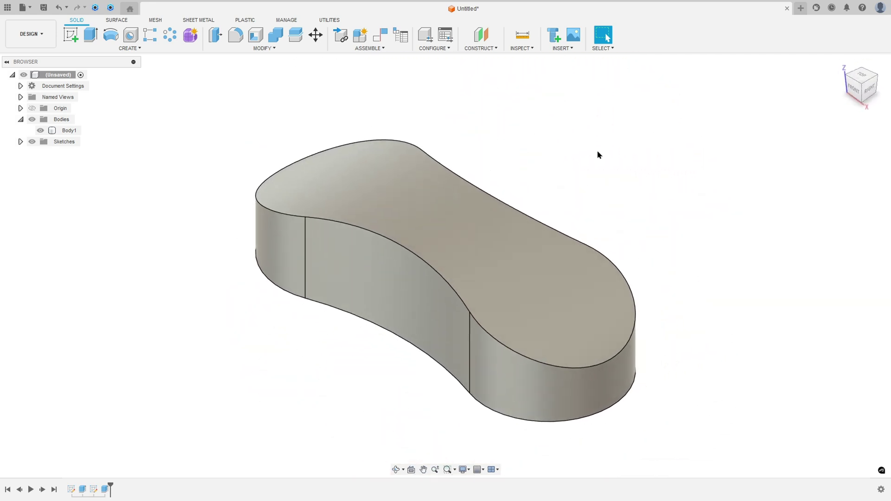
{"action": "left_click", "coordinate": [21, 142]}
{"action": "left_click", "coordinate": [41, 164]}
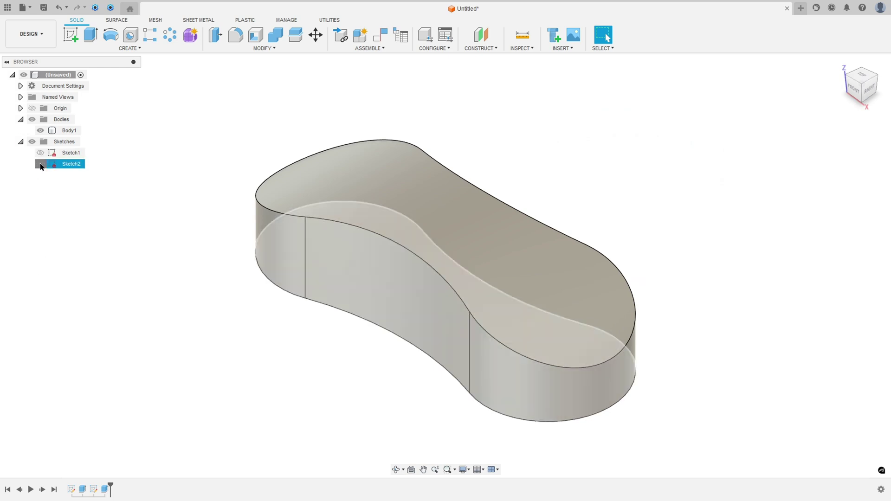
{"action": "left_click", "coordinate": [43, 134]}
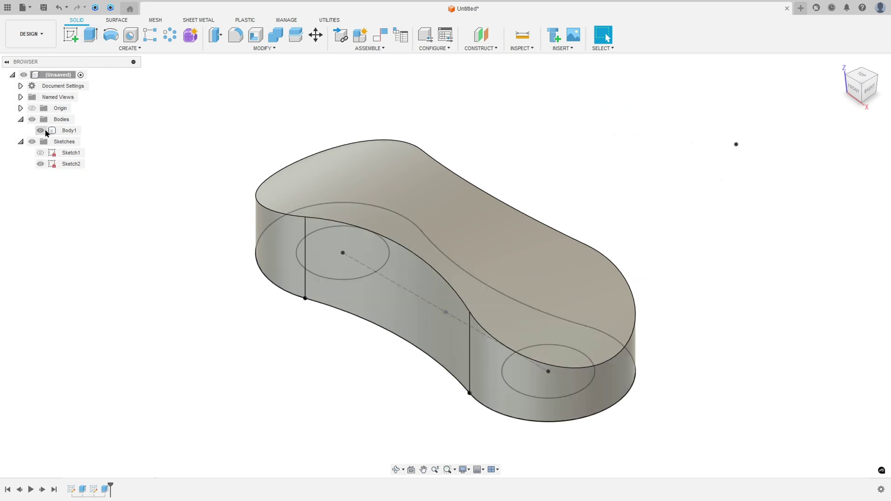
{"action": "left_click", "coordinate": [41, 131]}
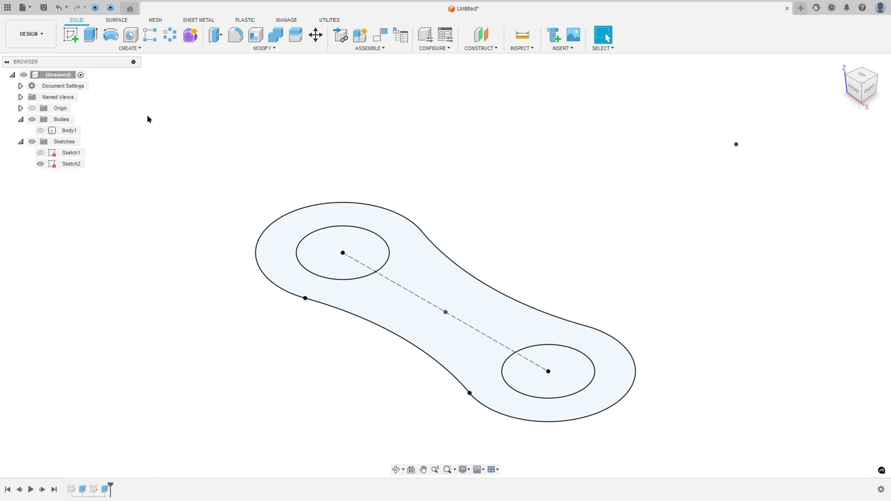
Step: Select both 40 mm circles for an extrusion and mark off the boss top and its 50 mm height in the PDF drawing
{"action": "left_click", "coordinate": [91, 36]}
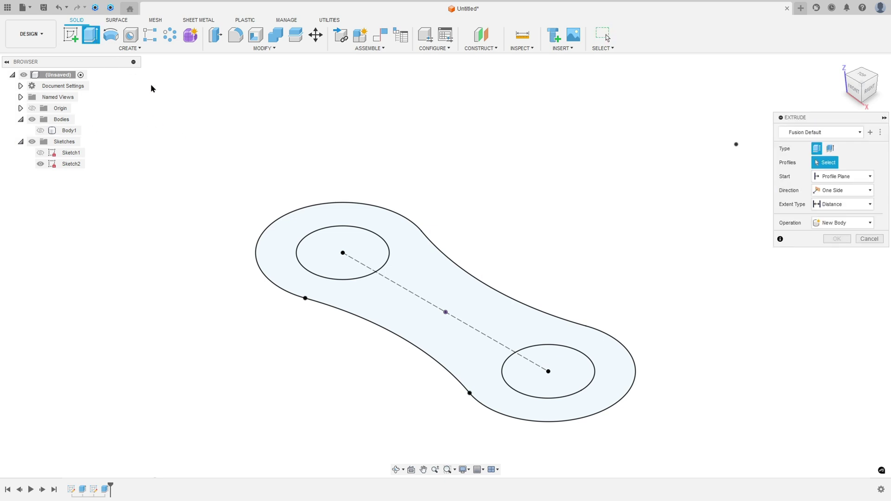
{"action": "left_click", "coordinate": [324, 255]}
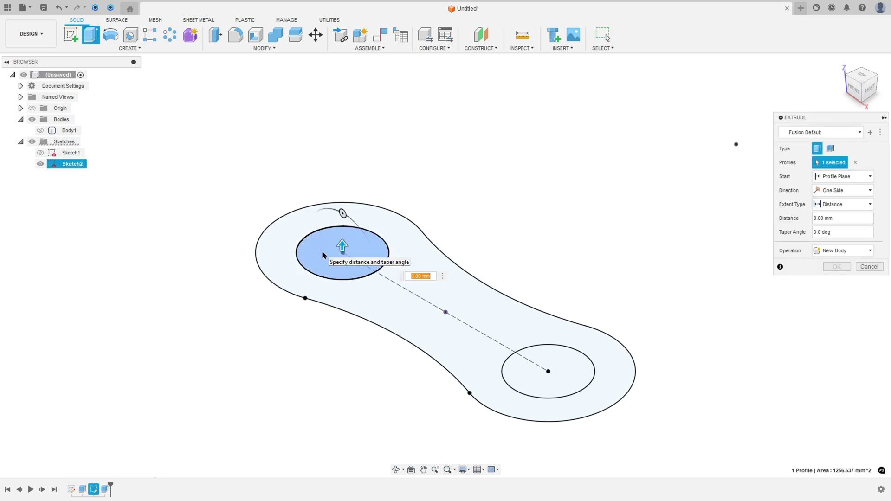
{"action": "left_click", "coordinate": [561, 361]}
{"action": "key", "text": "alt+Tab"}
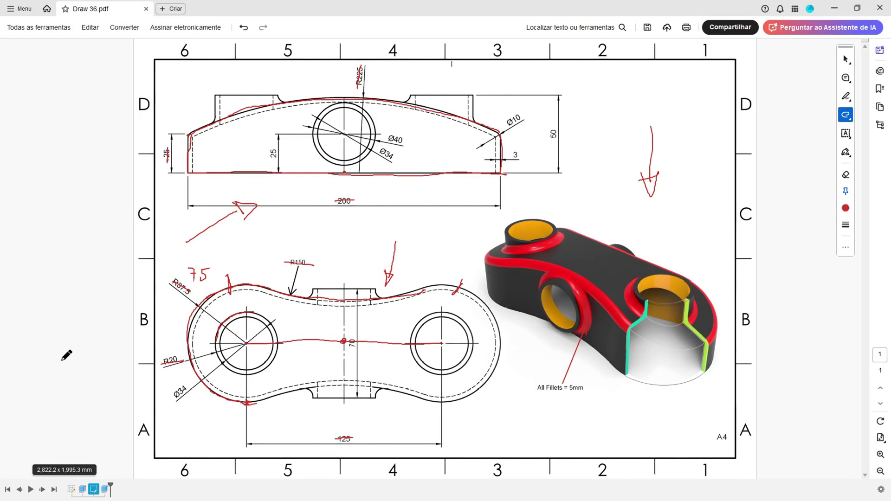
{"action": "left_click_drag", "start_coordinate": [439, 94], "coordinate": [473, 94]}
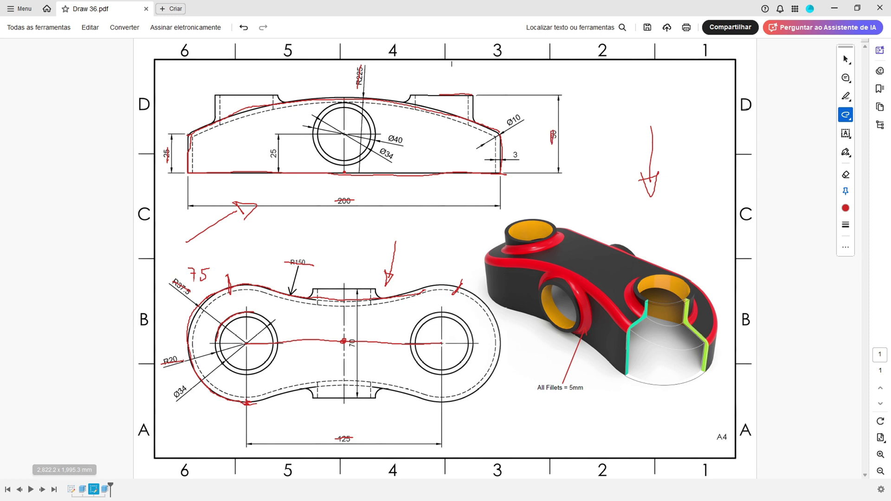
{"action": "key", "text": "alt+Tab"}
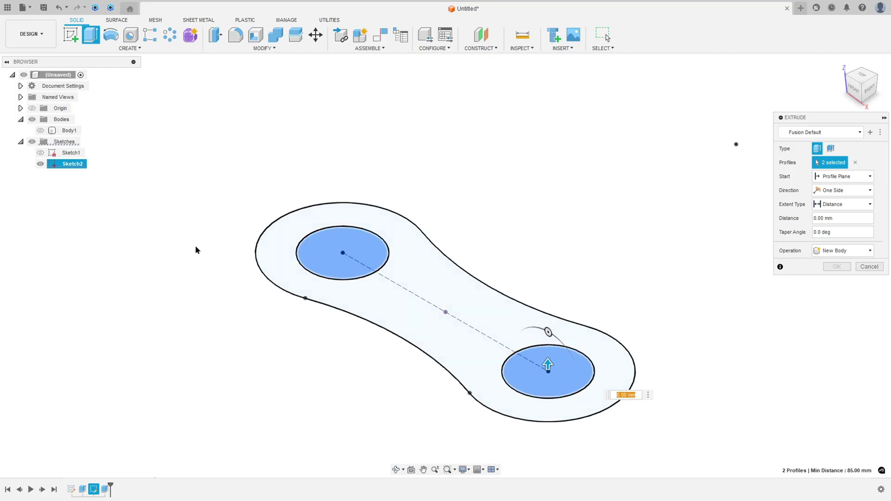
Step: Show the body again and extrude the two circles 50 mm upward as bosses joined to it
{"action": "left_click", "coordinate": [40, 132]}
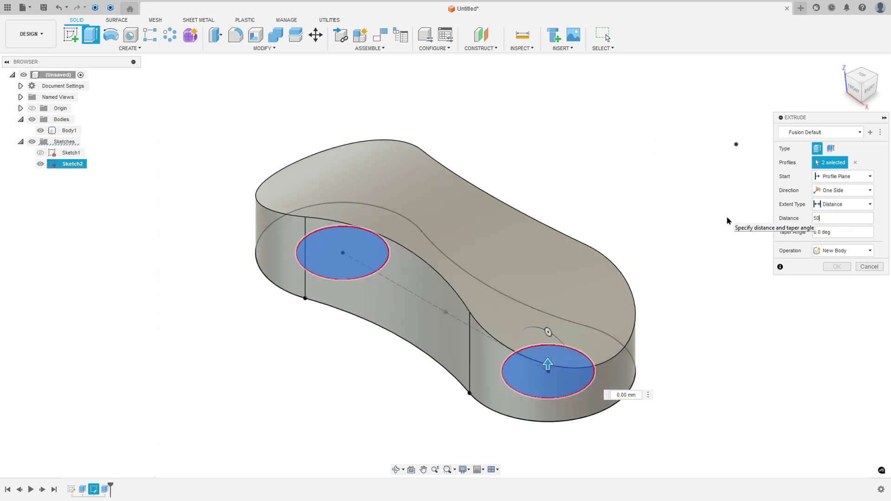
{"action": "type", "text": "50"}
{"action": "left_click", "coordinate": [842, 251]}
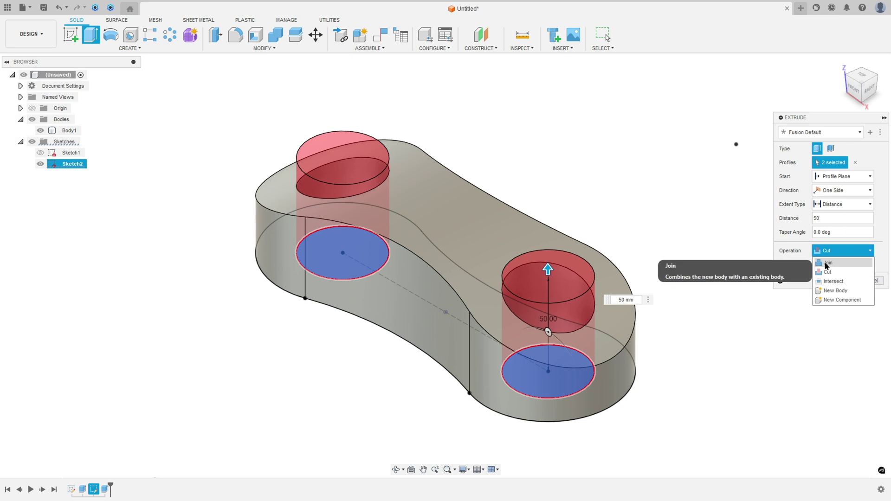
{"action": "left_click", "coordinate": [828, 261]}
{"action": "left_click", "coordinate": [836, 268]}
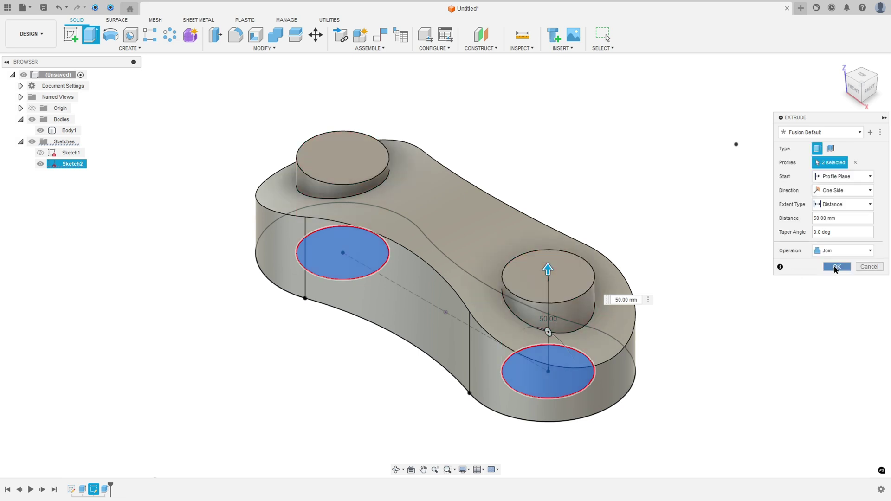
Step: Hide the plan-view sketch used for the two top bosses
{"action": "left_click", "coordinate": [47, 163]}
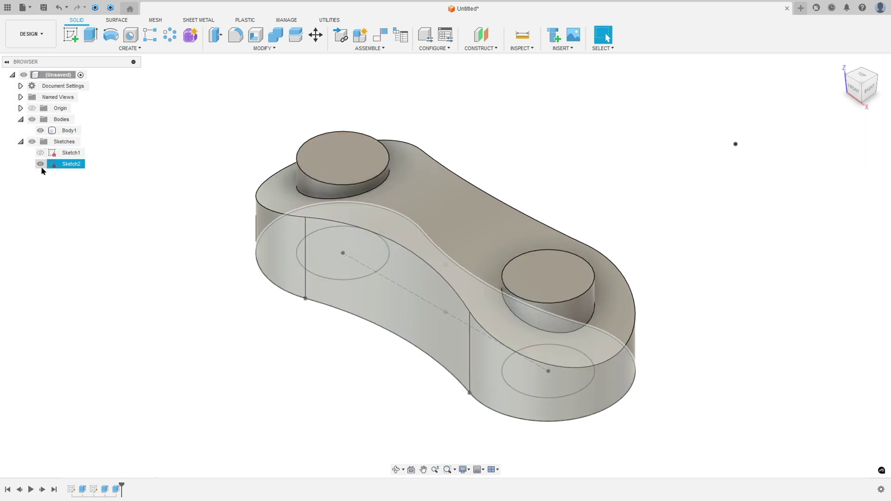
{"action": "left_click", "coordinate": [40, 164]}
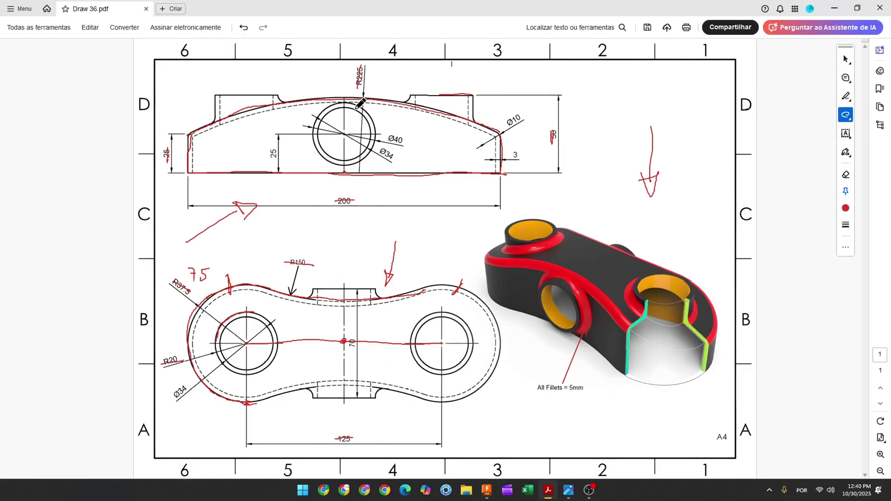
Step: In the Draw 36 PDF's front view, mark off the side port's 40 mm diameter, its centre, the base midpoint and the 25 mm height
{"action": "mouse_move", "coordinate": [325, 112]}
{"action": "left_mouse_down"}
{"action": "mouse_move", "coordinate": [317, 137]}
{"action": "mouse_move", "coordinate": [346, 161]}
{"action": "mouse_move", "coordinate": [380, 136]}
{"action": "mouse_move", "coordinate": [372, 145]}
{"action": "left_mouse_up"}
{"action": "key", "text": "ctrl+z"}
{"action": "left_click_drag", "start_coordinate": [400, 142], "coordinate": [402, 141]}
{"action": "left_click_drag", "start_coordinate": [343, 135], "coordinate": [344, 134]}
{"action": "left_click_drag", "start_coordinate": [343, 169], "coordinate": [344, 172]}
{"action": "left_click_drag", "start_coordinate": [274, 148], "coordinate": [275, 161]}
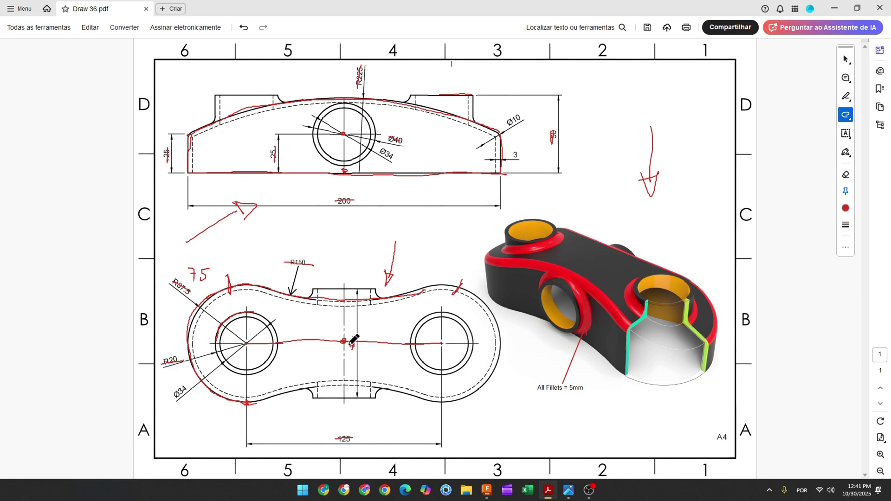
Step: Switch back to Fusion and sketch a 40 mm diameter circle on the front plane, centred above the origin
{"action": "left_click", "coordinate": [487, 490]}
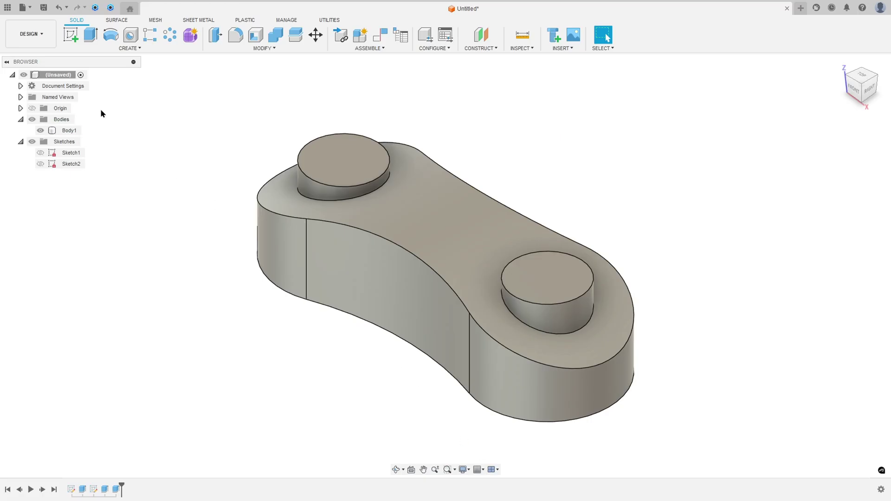
{"action": "left_click", "coordinate": [71, 35]}
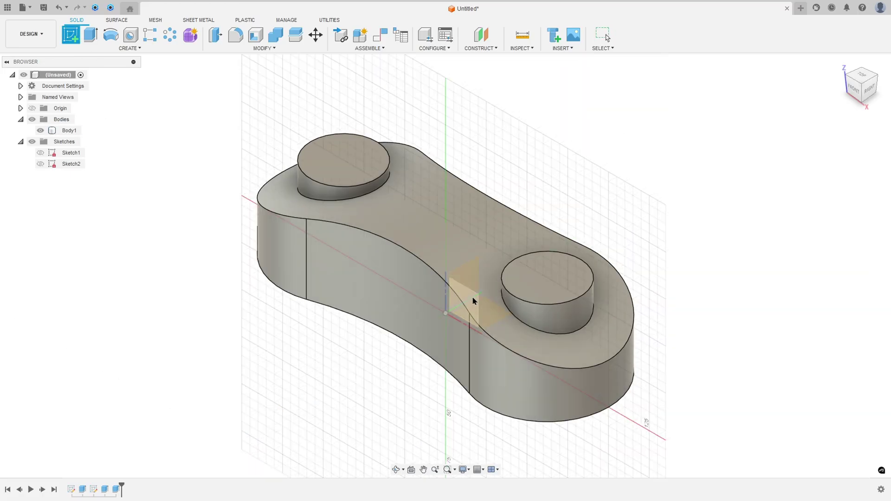
{"action": "left_click", "coordinate": [474, 301]}
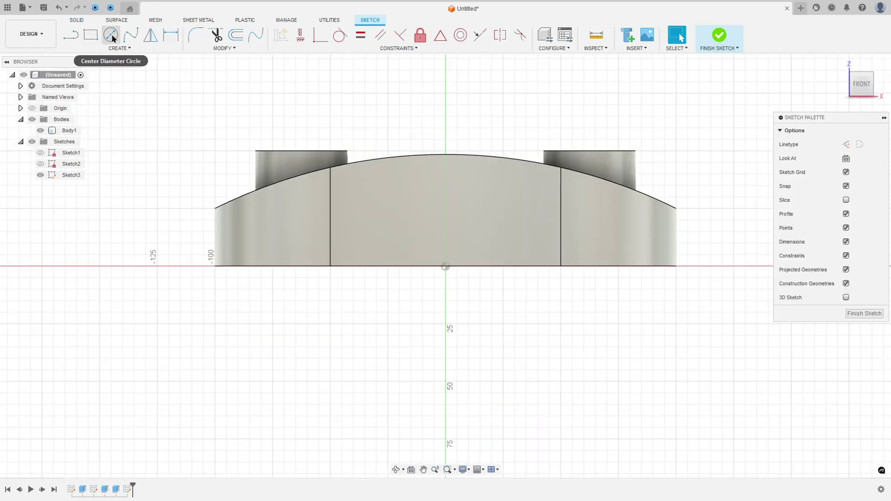
{"action": "left_click", "coordinate": [110, 36]}
{"action": "left_click", "coordinate": [445, 208]}
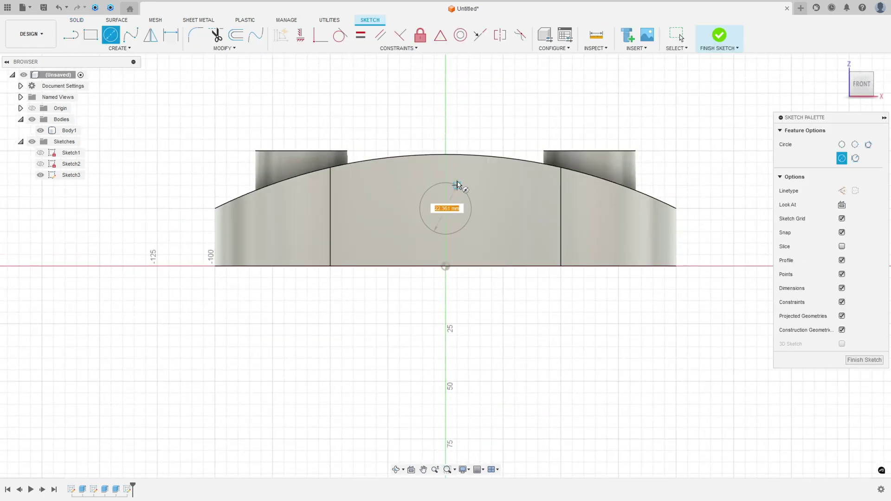
{"action": "key", "text": "Return"}
{"action": "key", "text": "Escape"}
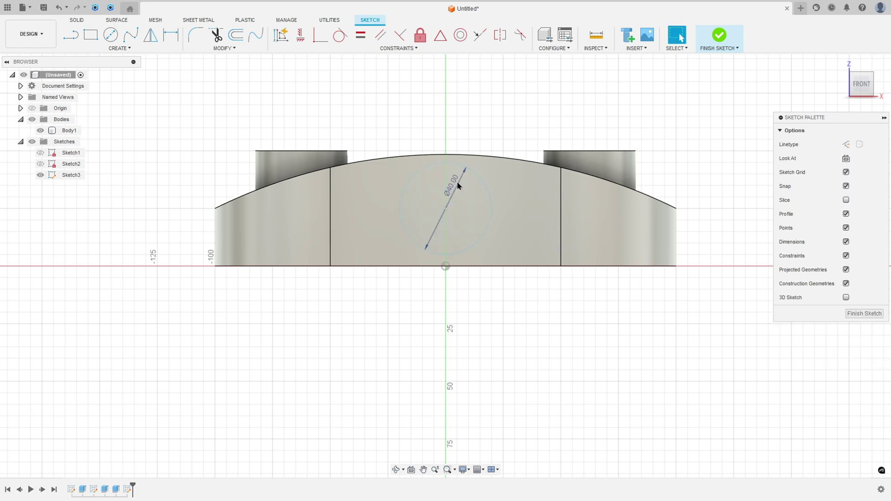
Step: Dimension the circle's centre 25 mm above the origin
{"action": "left_click", "coordinate": [170, 35]}
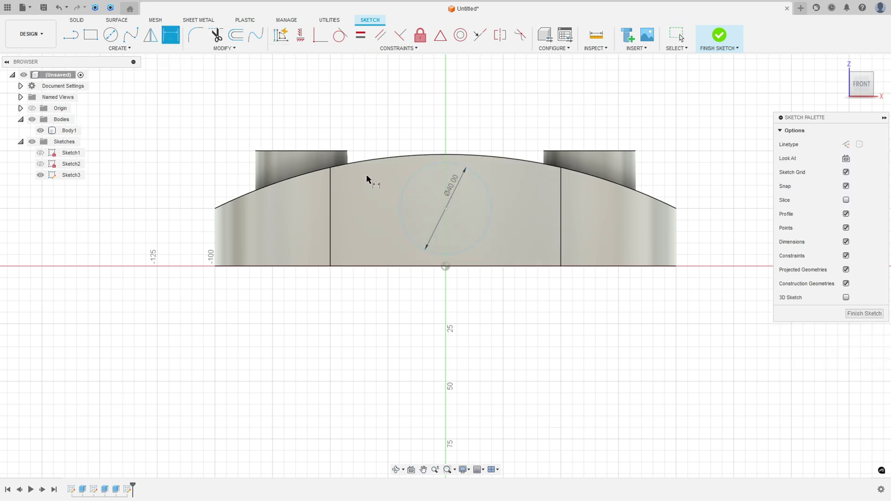
{"action": "left_click", "coordinate": [445, 209]}
{"action": "left_click", "coordinate": [445, 266]}
{"action": "left_click", "coordinate": [372, 240]}
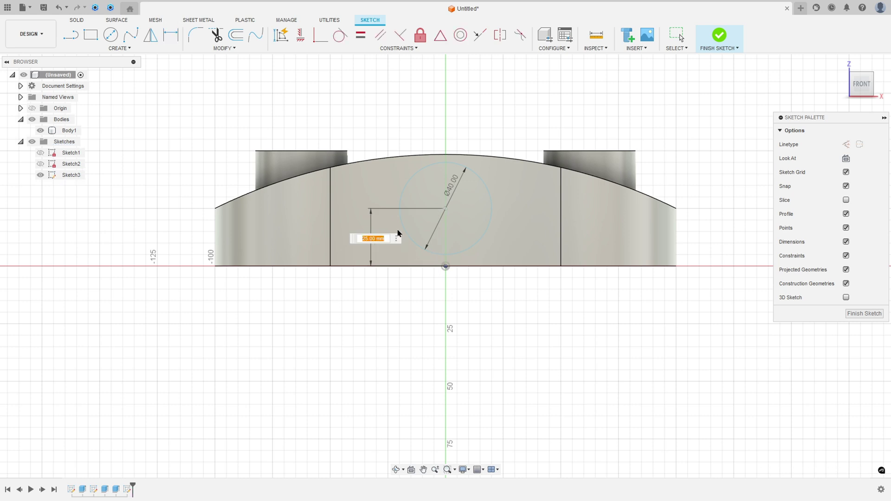
{"action": "type", "text": "25"}
{"action": "key", "text": "Return"}
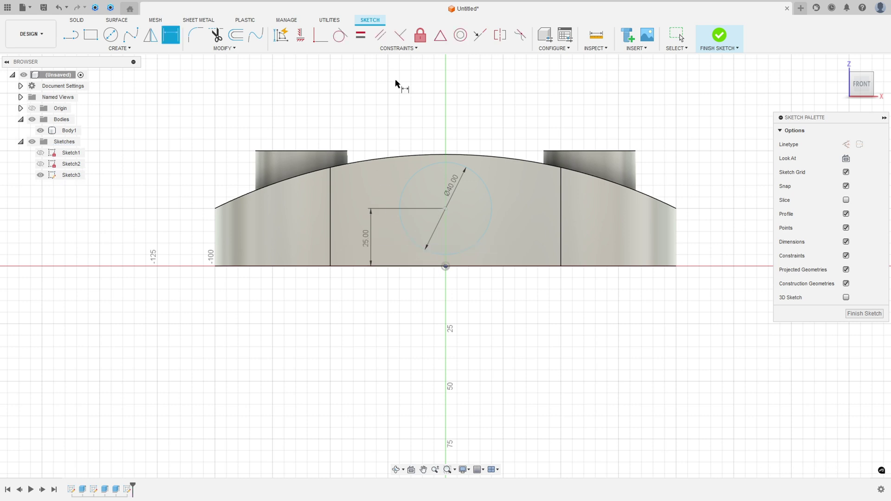
Step: Constrain the circle's centre vertically in line with the origin and finish the sketch
{"action": "left_click", "coordinate": [301, 35]}
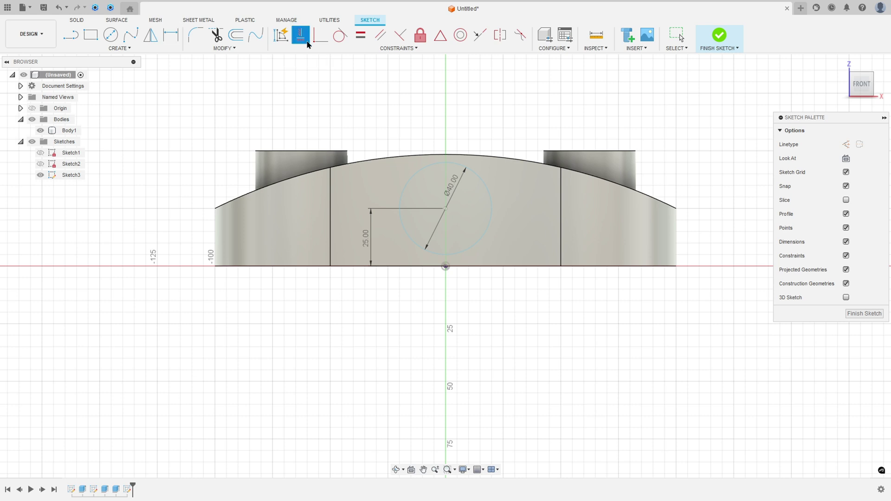
{"action": "left_click", "coordinate": [447, 209]}
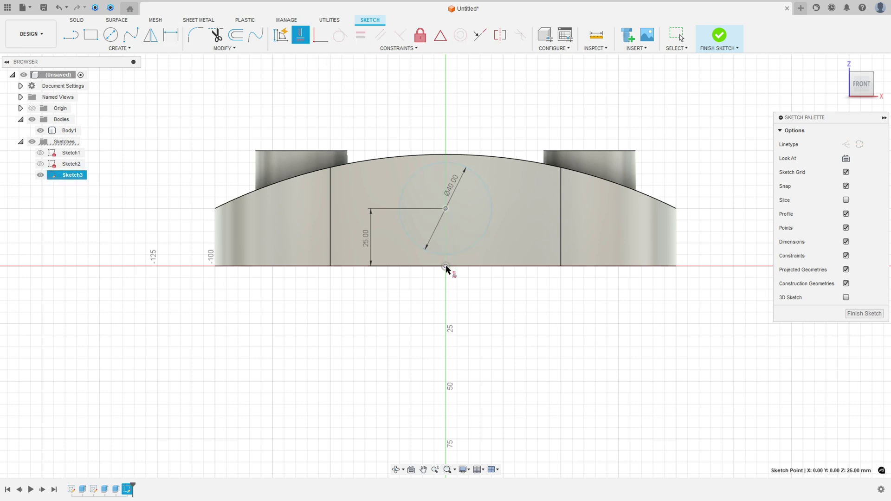
{"action": "left_click", "coordinate": [446, 268]}
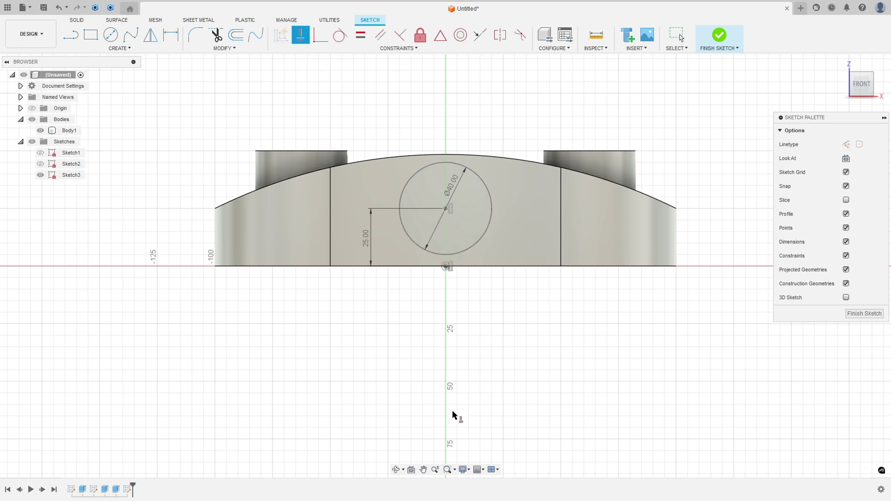
{"action": "left_click", "coordinate": [721, 41]}
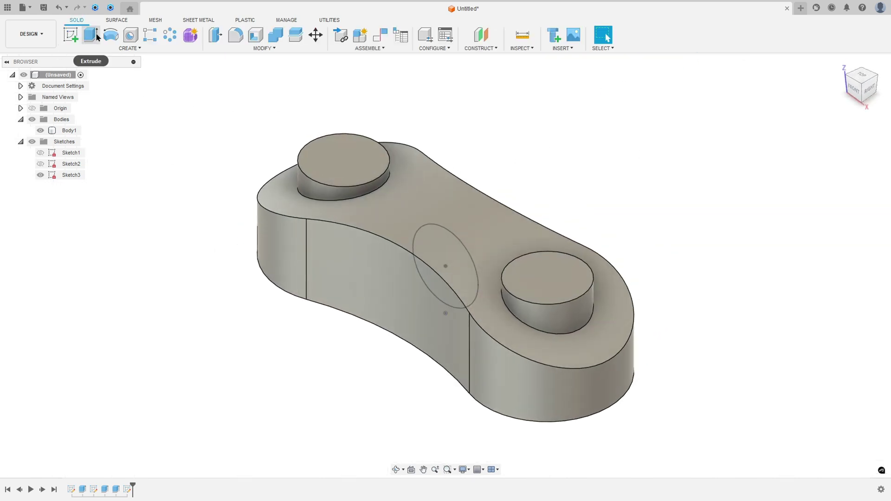
Step: Extrude the 40 mm circle symmetrically to a whole length of 70 mm, joined to the body as side bosses
{"action": "left_click", "coordinate": [91, 35]}
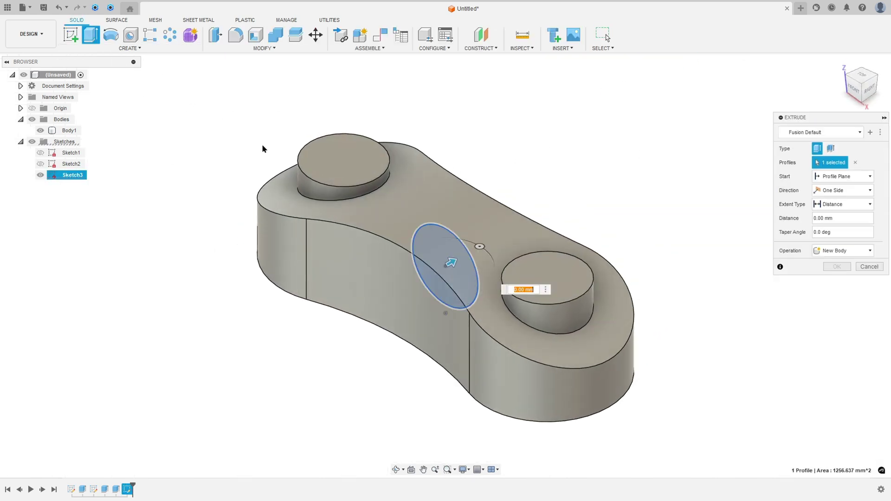
{"action": "left_click", "coordinate": [831, 191]}
{"action": "left_click", "coordinate": [836, 222]}
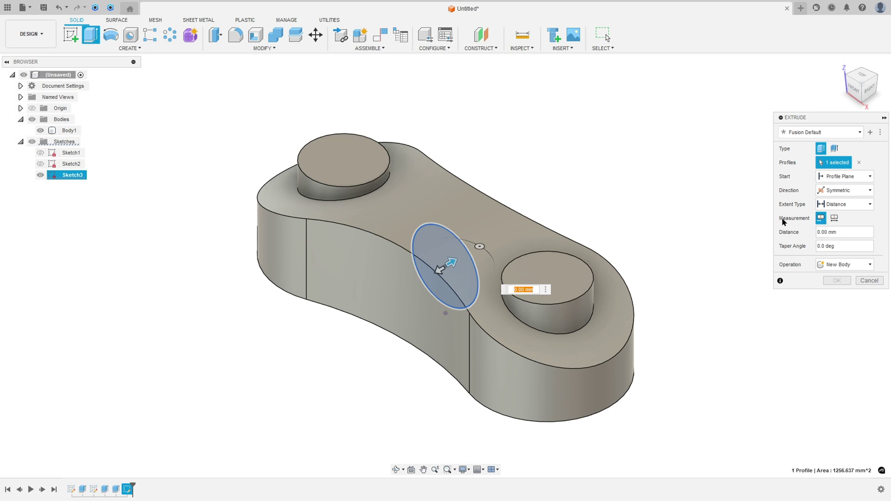
{"action": "left_click", "coordinate": [834, 221]}
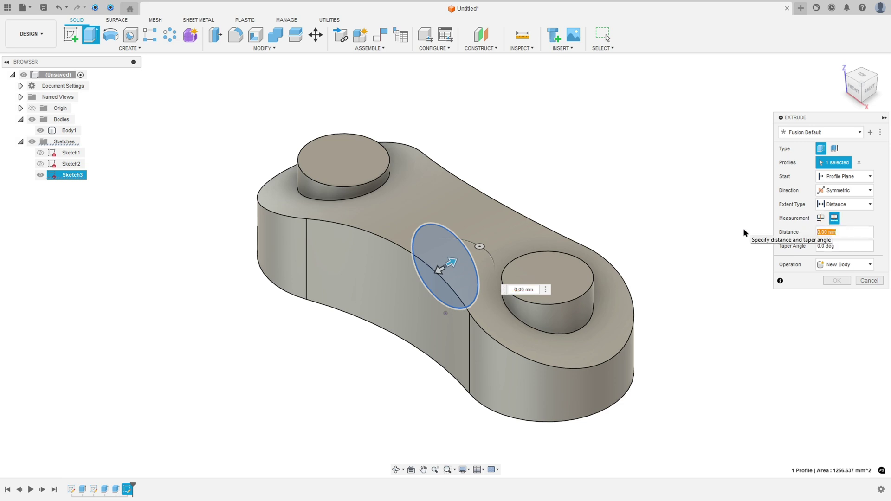
{"action": "type", "text": "70"}
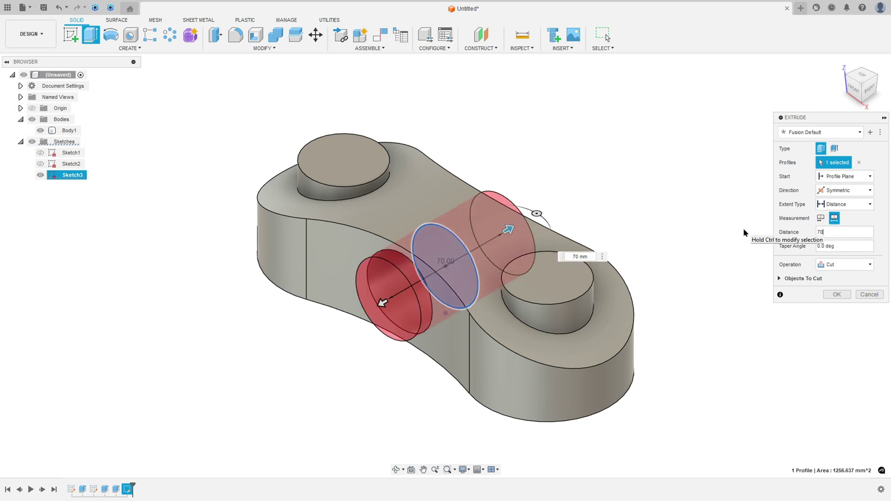
{"action": "left_click", "coordinate": [845, 264]}
{"action": "left_click", "coordinate": [831, 278]}
{"action": "left_click", "coordinate": [836, 281]}
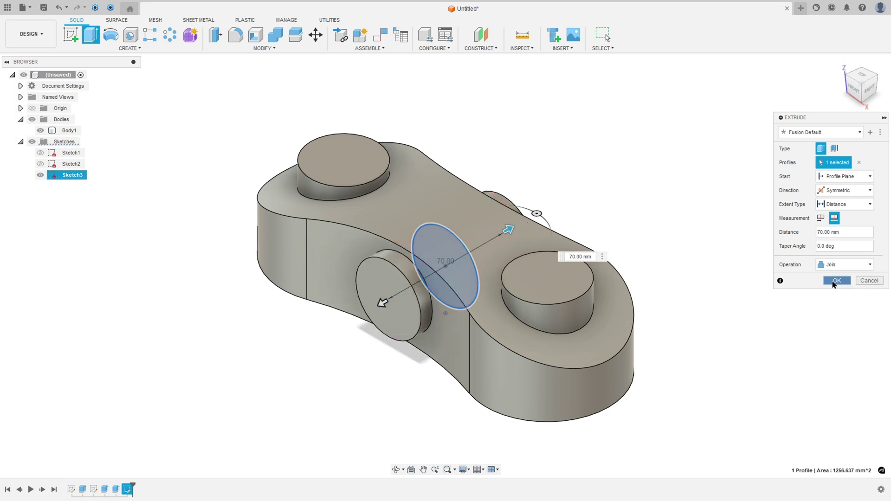
Step: Mark the red filleted edges with arrows on the PDF drawing's shaded view and return to the model
{"action": "middle_click_drag", "start_coordinate": [646, 201], "coordinate": [649, 199], "text": "shift"}
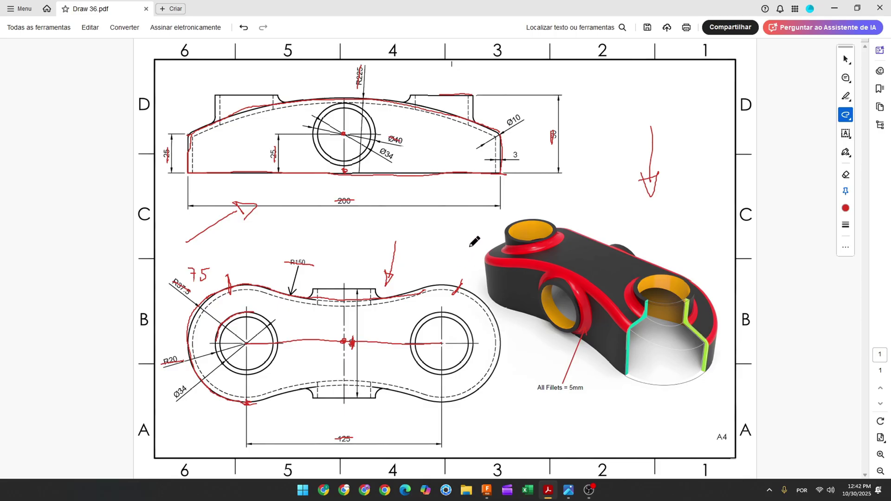
{"action": "left_click_drag", "start_coordinate": [460, 240], "coordinate": [485, 257]}
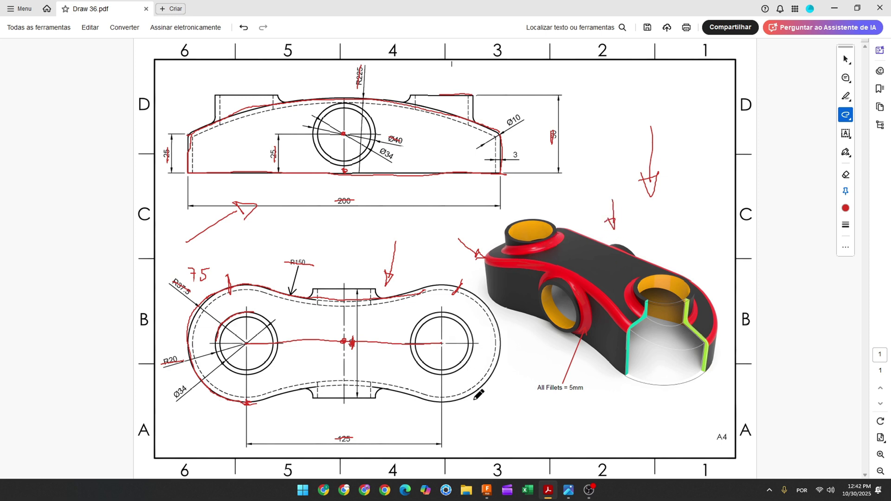
{"action": "left_click", "coordinate": [487, 492]}
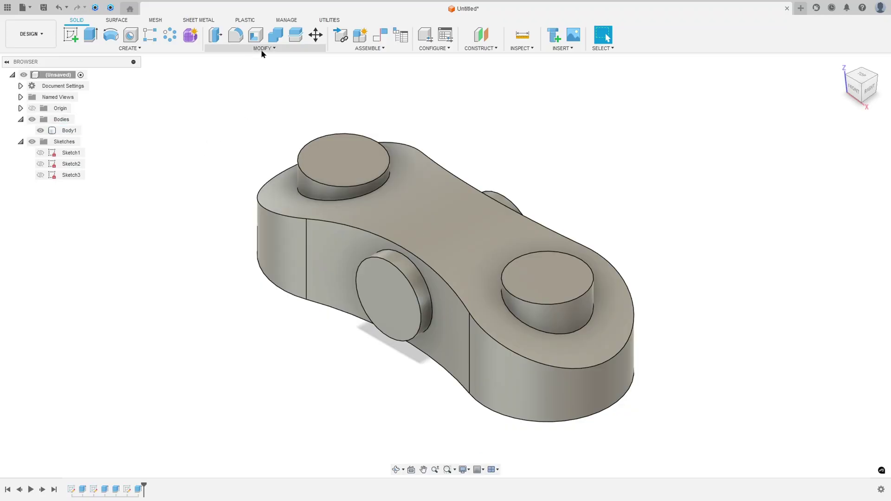
Step: Fillet the block's upper outline edge and the base edges of all four bosses with a 5 mm radius
{"action": "left_click", "coordinate": [236, 35]}
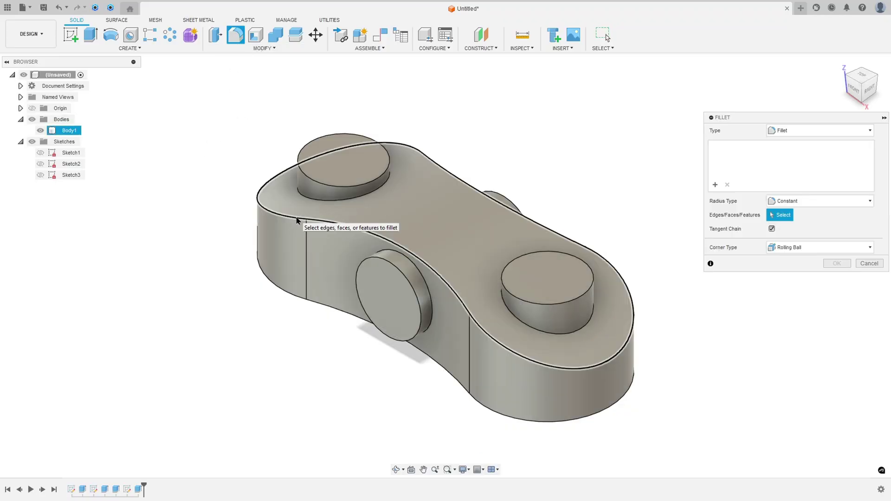
{"action": "left_click", "coordinate": [295, 215]}
{"action": "left_click", "coordinate": [409, 266]}
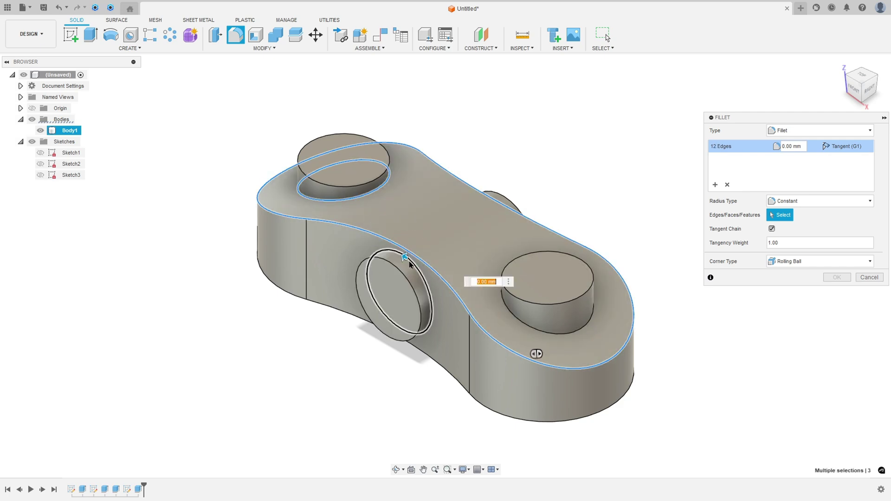
{"action": "middle_click_drag", "start_coordinate": [559, 352], "coordinate": [617, 258], "text": "shift"}
{"action": "left_click", "coordinate": [484, 271]}
{"action": "key", "text": "F6"}
{"action": "type", "text": "5"}
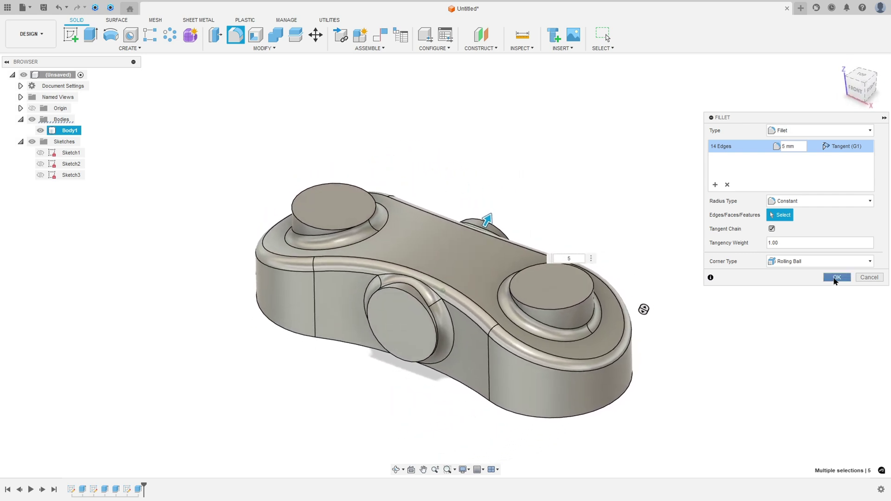
{"action": "left_click", "coordinate": [836, 277]}
Step: Edit the body's Steel - Satin appearance to a dark colour of RGB 60, 60, 60
{"action": "key", "text": "a"}
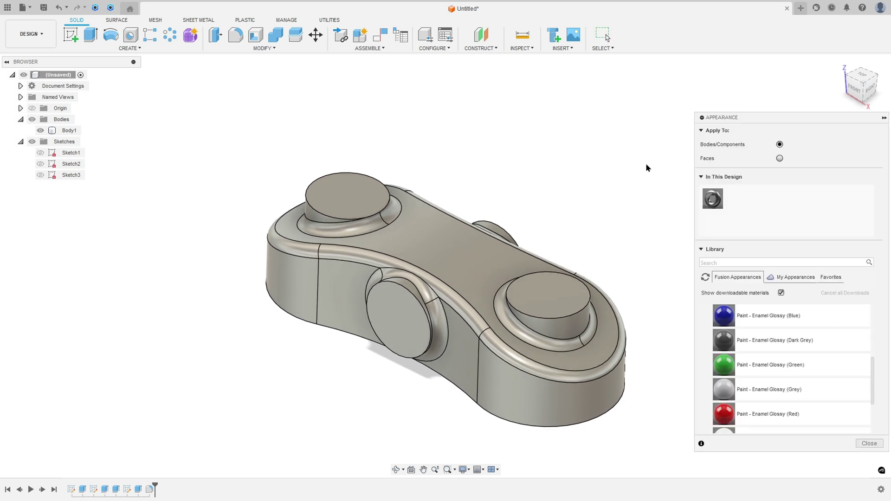
{"action": "double_click", "coordinate": [712, 207]}
{"action": "left_click_drag", "start_coordinate": [688, 187], "coordinate": [689, 208]}
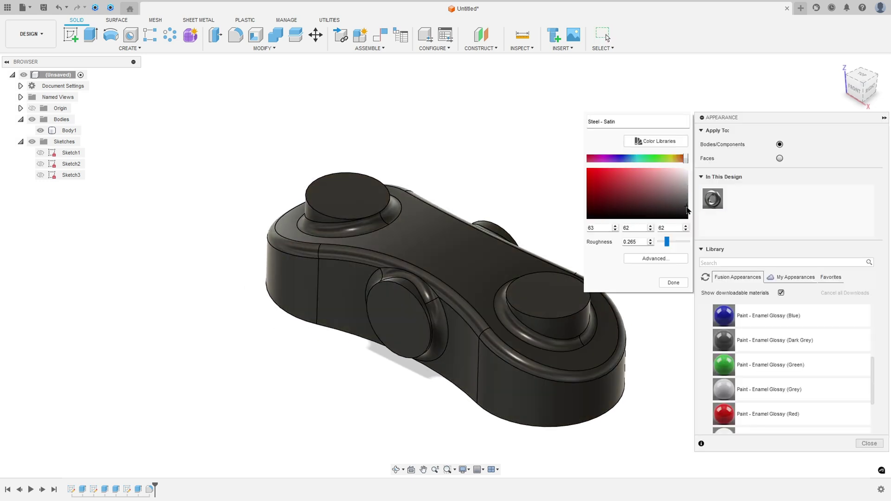
{"action": "left_click", "coordinate": [672, 284]}
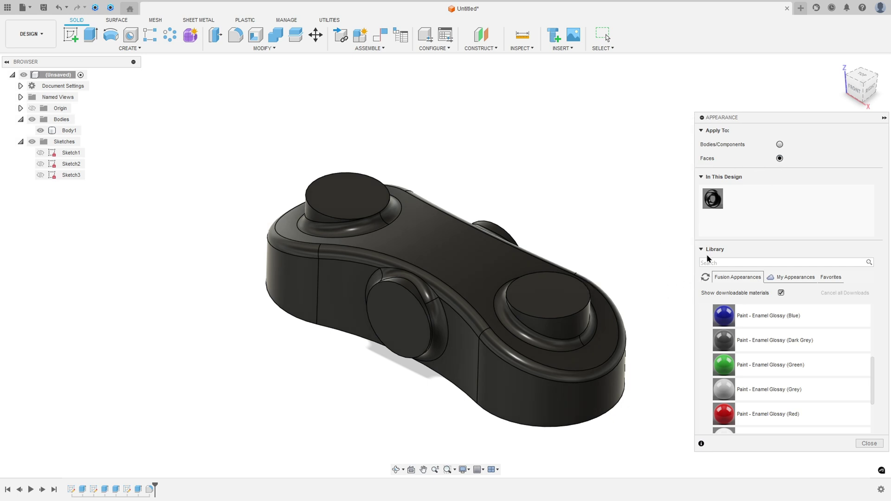
{"action": "left_click", "coordinate": [513, 364]}
{"action": "left_click", "coordinate": [433, 318]}
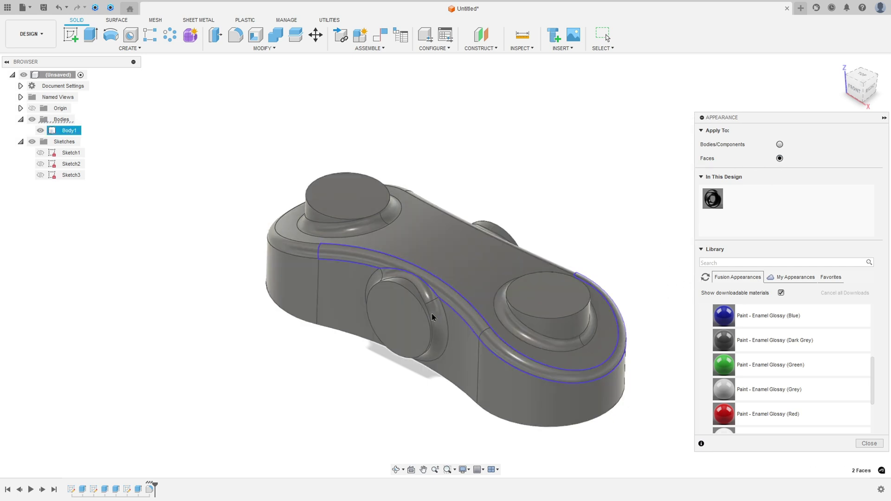
{"action": "left_click", "coordinate": [433, 317]}
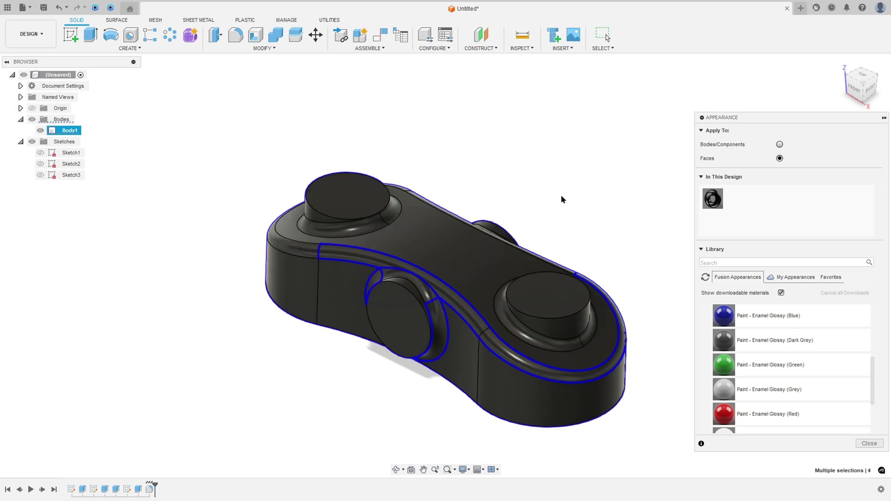
{"action": "key", "text": "Escape"}
Step: Apply the Paint - Enamel Glossy (Red) appearance to all fillet faces along the upper outline and around the four bosses
{"action": "key", "text": "a"}
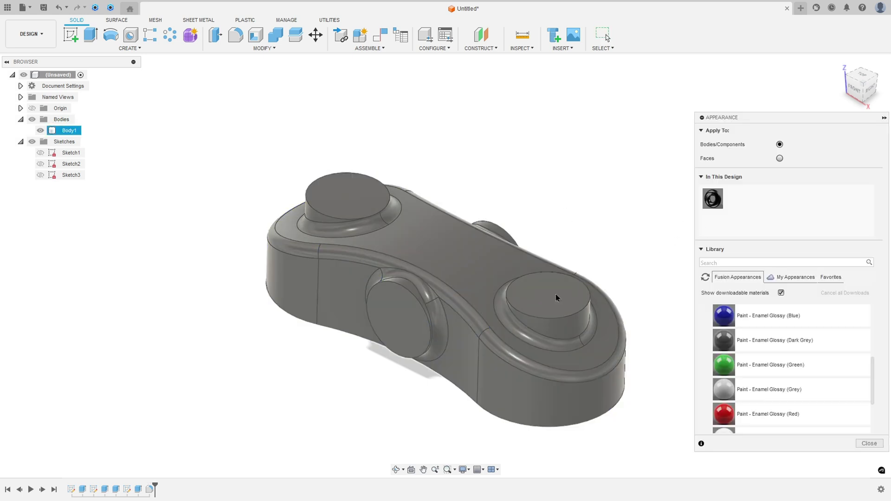
{"action": "scroll", "coordinate": [466, 316], "scroll_direction": "up", "scroll_amount": 3}
{"action": "left_click", "coordinate": [465, 295]}
{"action": "left_click", "coordinate": [423, 304]}
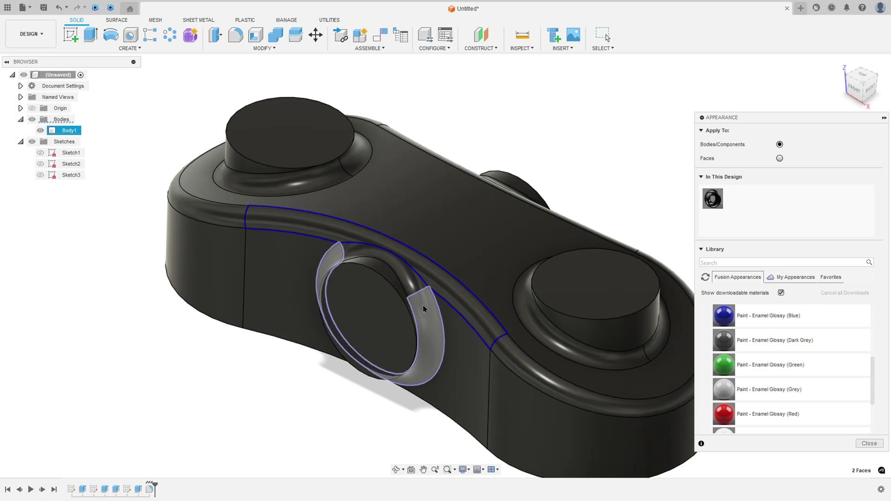
{"action": "left_click", "coordinate": [397, 295]}
{"action": "left_click", "coordinate": [516, 354]}
{"action": "left_click", "coordinate": [540, 325]}
{"action": "left_click", "coordinate": [402, 250]}
{"action": "left_click", "coordinate": [223, 215]}
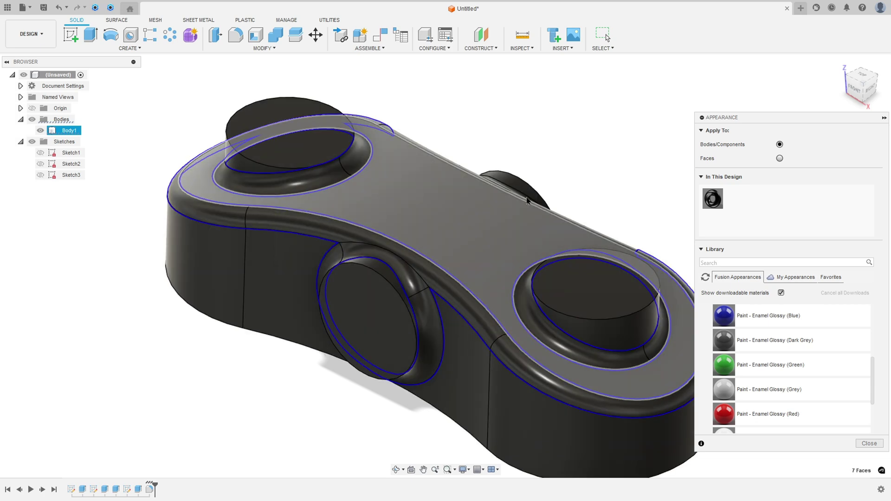
{"action": "middle_click_drag", "start_coordinate": [616, 158], "coordinate": [543, 342], "text": "shift"}
{"action": "left_click", "coordinate": [468, 322]}
{"action": "scroll", "coordinate": [543, 342], "scroll_direction": "up", "scroll_amount": 3}
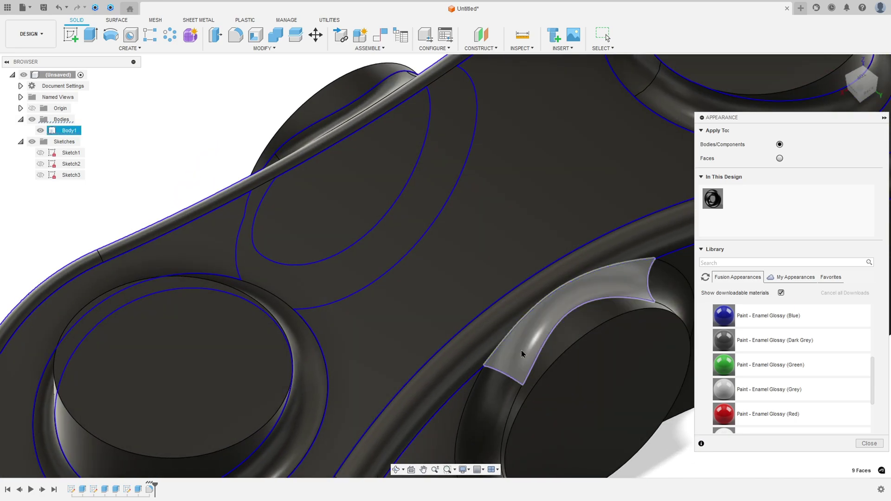
{"action": "left_click", "coordinate": [530, 348]}
{"action": "left_click", "coordinate": [488, 403]}
{"action": "scroll", "coordinate": [488, 403], "scroll_direction": "down", "scroll_amount": 5}
{"action": "left_click_drag", "start_coordinate": [724, 414], "coordinate": [448, 272]}
{"action": "scroll", "coordinate": [448, 272], "scroll_direction": "down", "scroll_amount": 3}
{"action": "middle_click_drag", "start_coordinate": [448, 272], "coordinate": [529, 157], "text": "shift"}
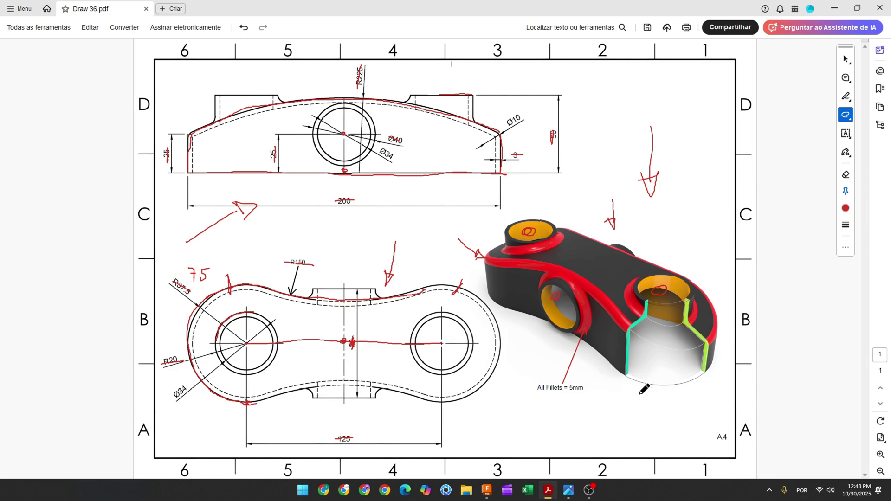
Step: Return to the Fusion model and shell the body inward with 3 mm thickness, removing the four boss end faces and the underside
{"action": "left_click", "coordinate": [488, 495]}
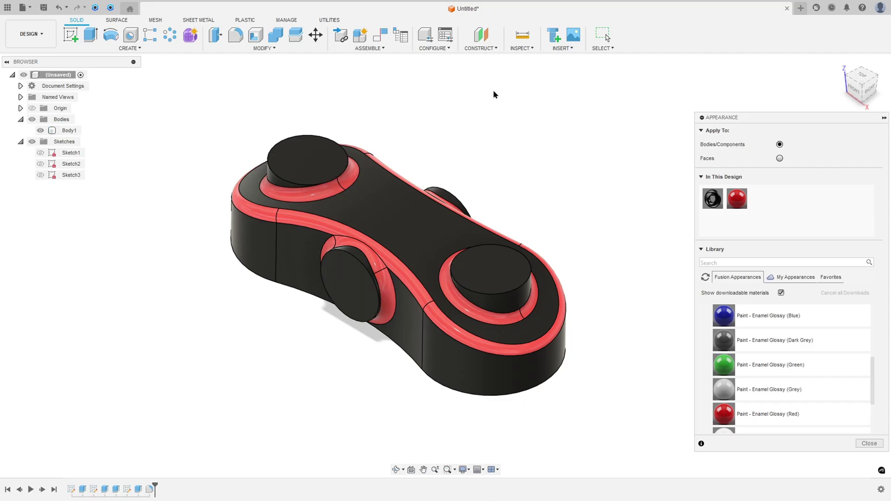
{"action": "key", "text": "Escape"}
{"action": "left_click", "coordinate": [253, 37]}
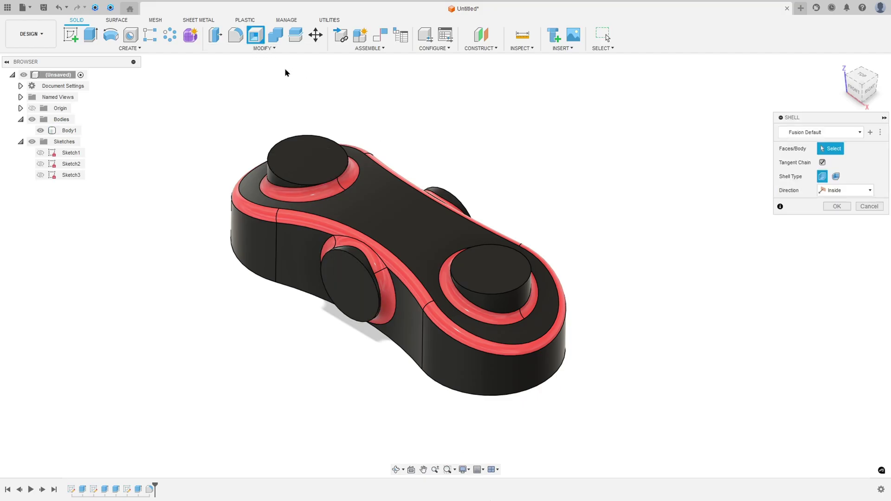
{"action": "left_click", "coordinate": [305, 167]}
{"action": "left_click", "coordinate": [459, 272]}
{"action": "left_click", "coordinate": [344, 285]}
{"action": "middle_click_drag", "start_coordinate": [576, 240], "coordinate": [478, 255], "text": "shift"}
{"action": "left_click", "coordinate": [470, 263]}
{"action": "middle_click_drag", "start_coordinate": [631, 288], "coordinate": [727, 235], "text": "shift"}
{"action": "left_click", "coordinate": [495, 189]}
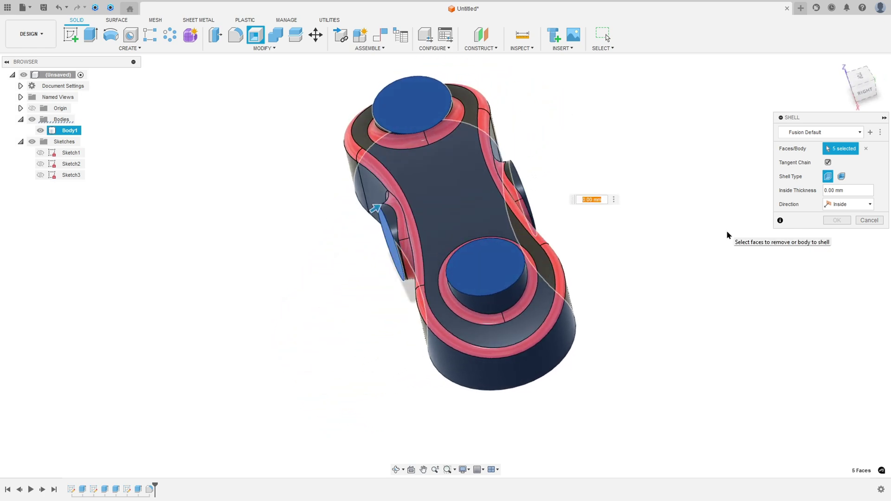
{"action": "type", "text": "3"}
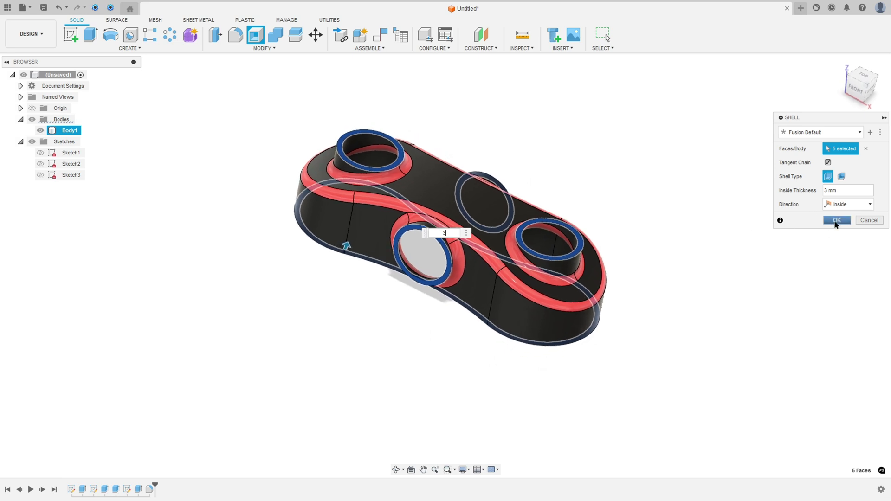
{"action": "left_click", "coordinate": [837, 222]}
Step: Create a section analysis through the housing on the XZ plane at 0 mm distance
{"action": "left_click", "coordinate": [481, 48]}
{"action": "left_click", "coordinate": [522, 48]}
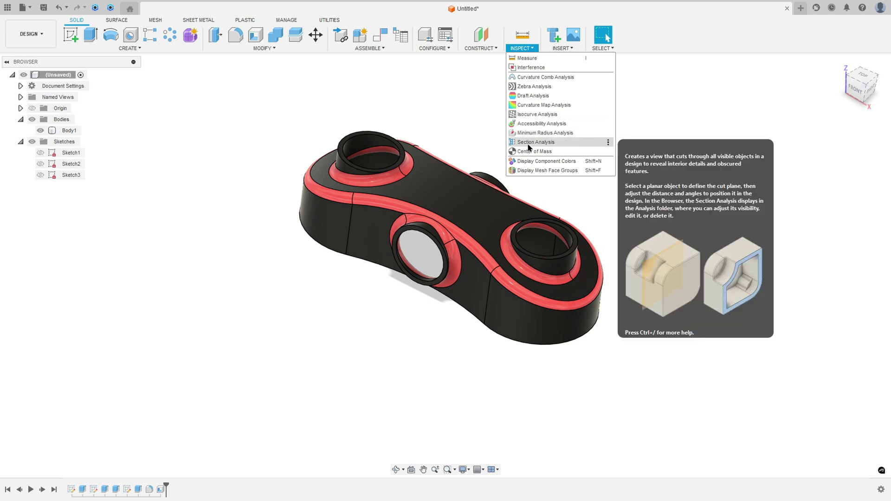
{"action": "left_click", "coordinate": [529, 147]}
{"action": "left_click", "coordinate": [481, 246]}
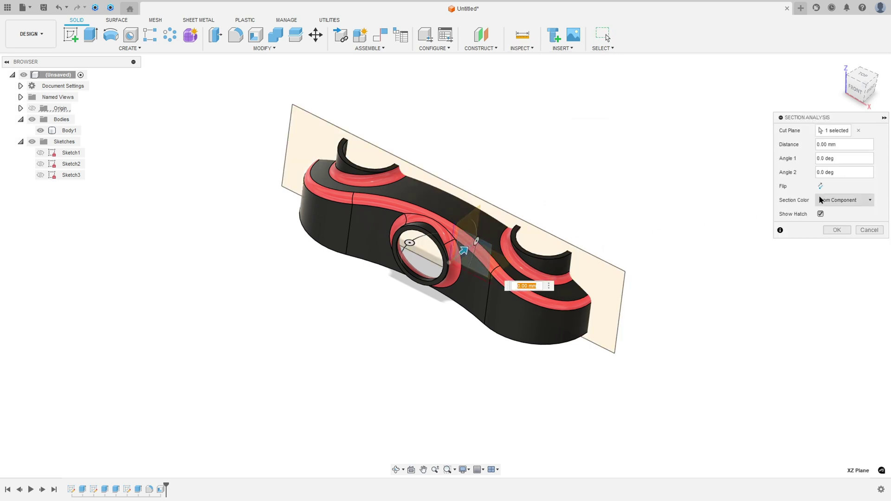
{"action": "left_click", "coordinate": [835, 231]}
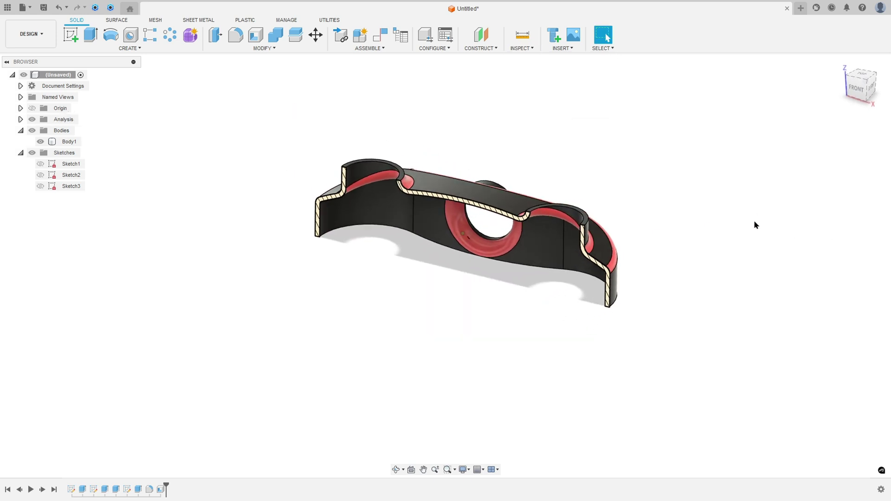